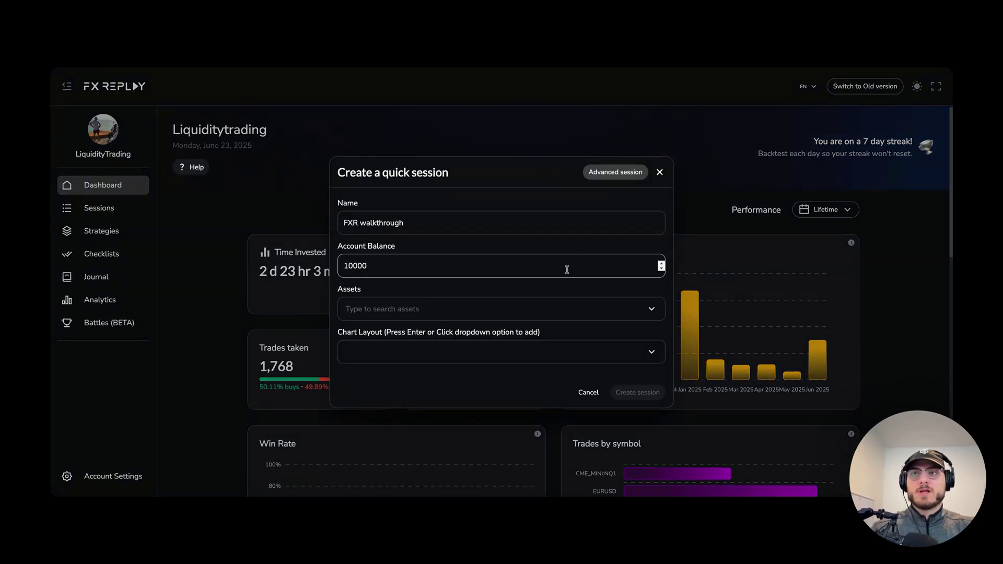
Create the FXR walkthrough session with a 100000 account balance, EURUSD and GBPUSD as assets, and dates from 03/02/2025 to 06/21/2025
double_click(528, 274)
text(100000)
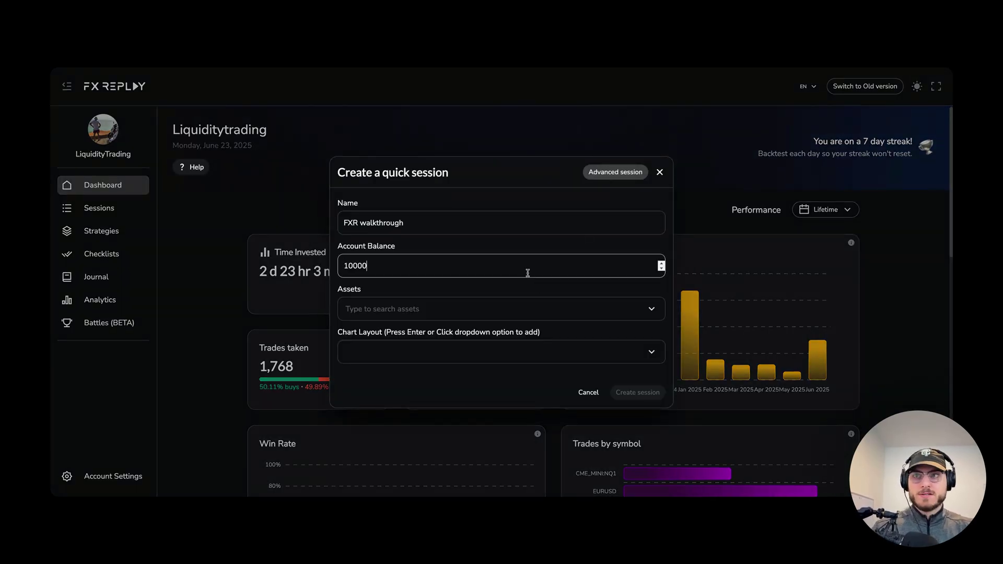
click(506, 312)
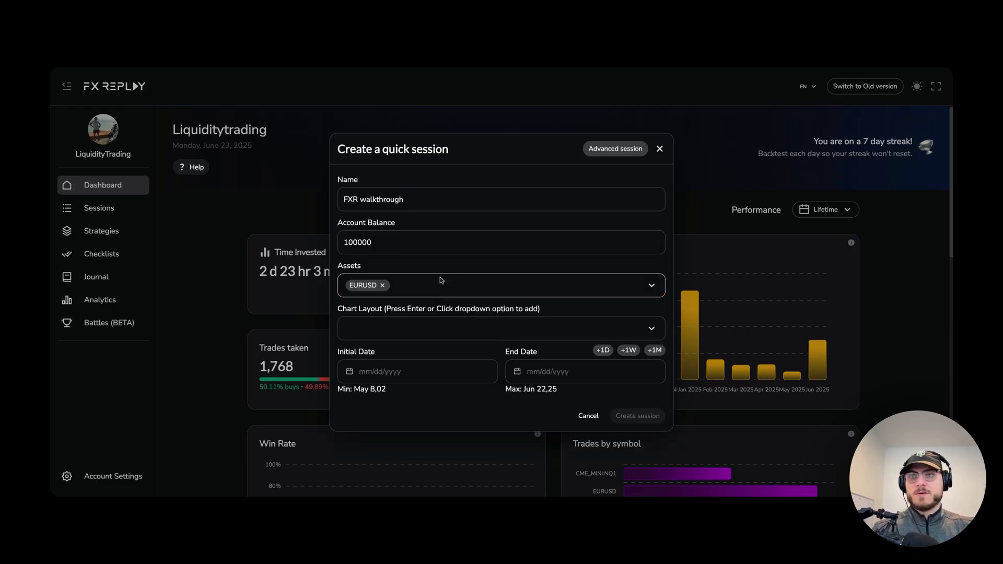
click(449, 285)
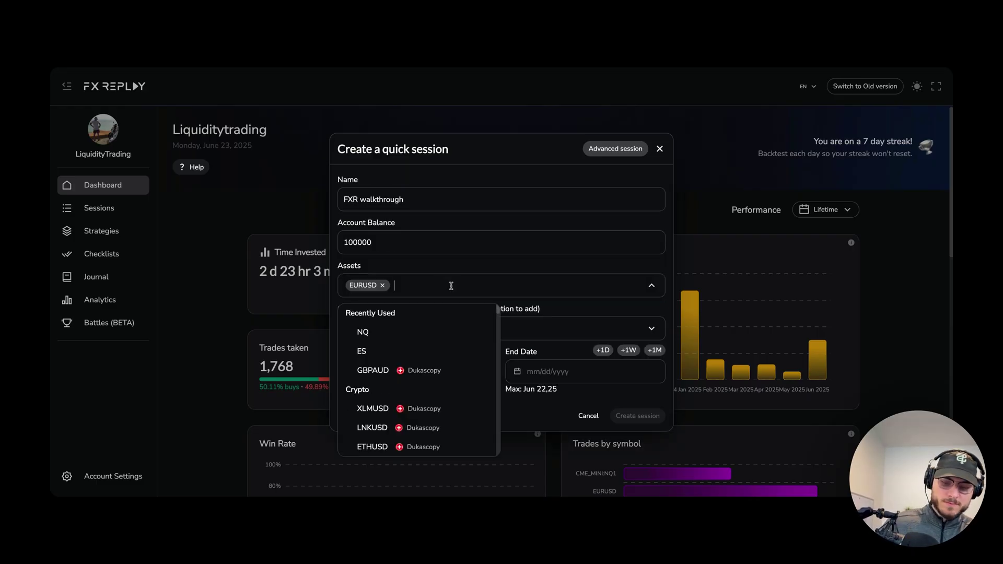
text(gb)
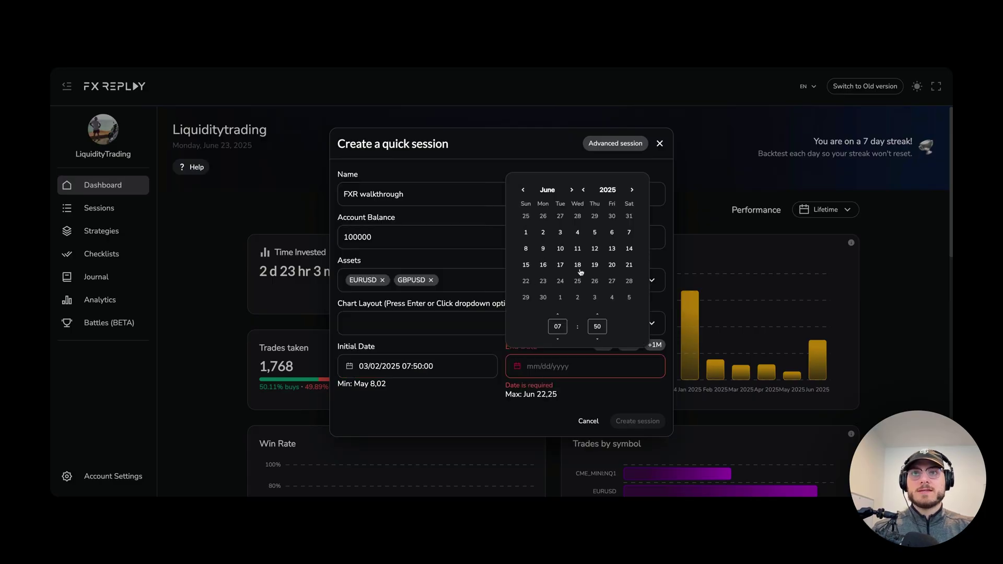
click(629, 265)
click(637, 416)
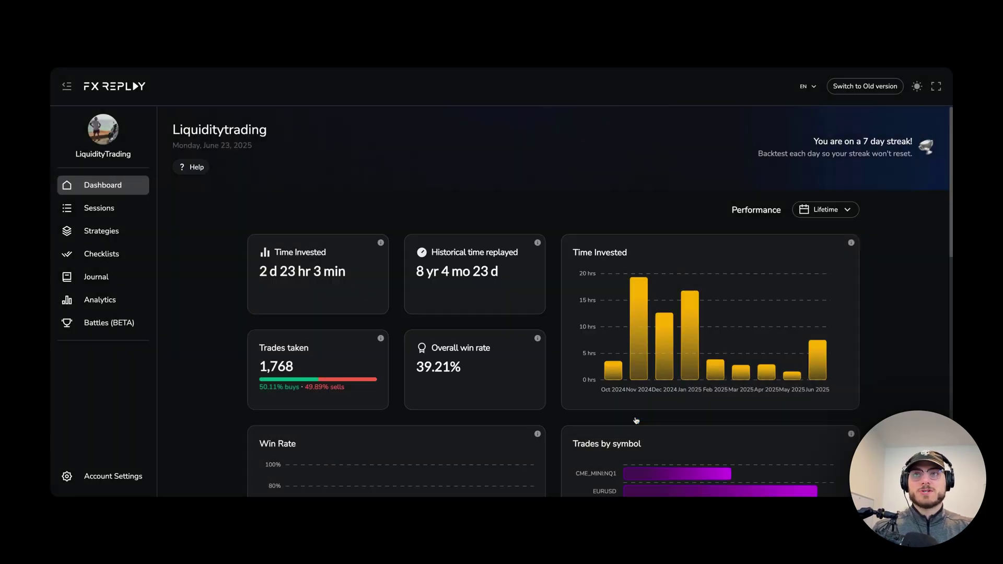
Launch the FXR walkthrough session from the dashboard's recent sessions
scroll(596, 320, down, 5)
scroll(591, 317, down, 2)
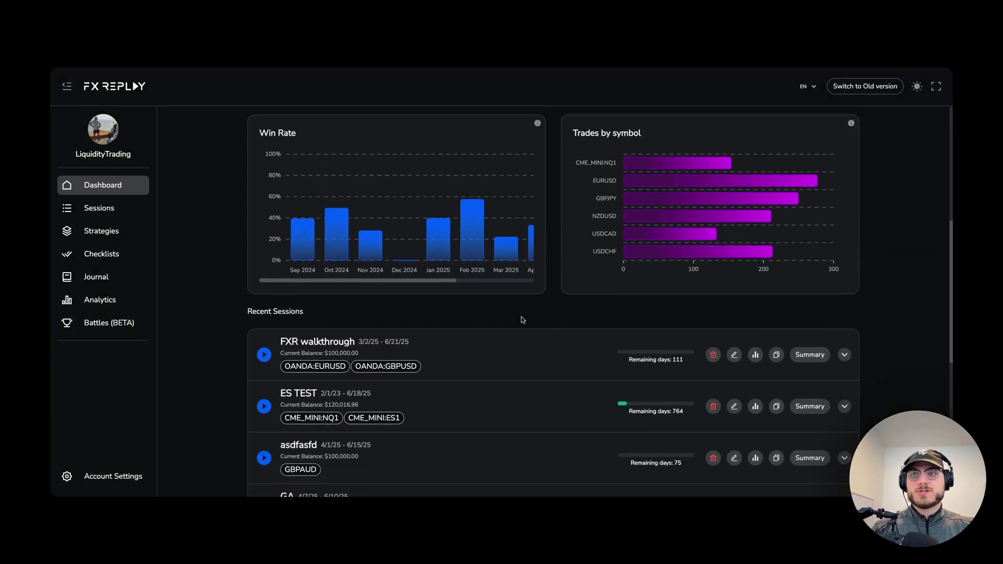
click(264, 354)
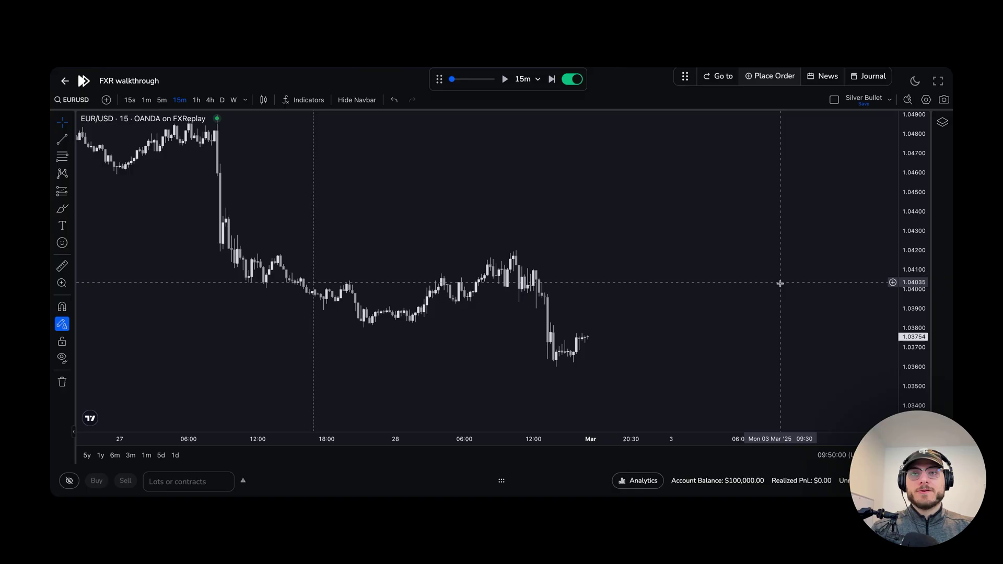
Open the news and filter the economic calendar to the United States and the EU
click(824, 77)
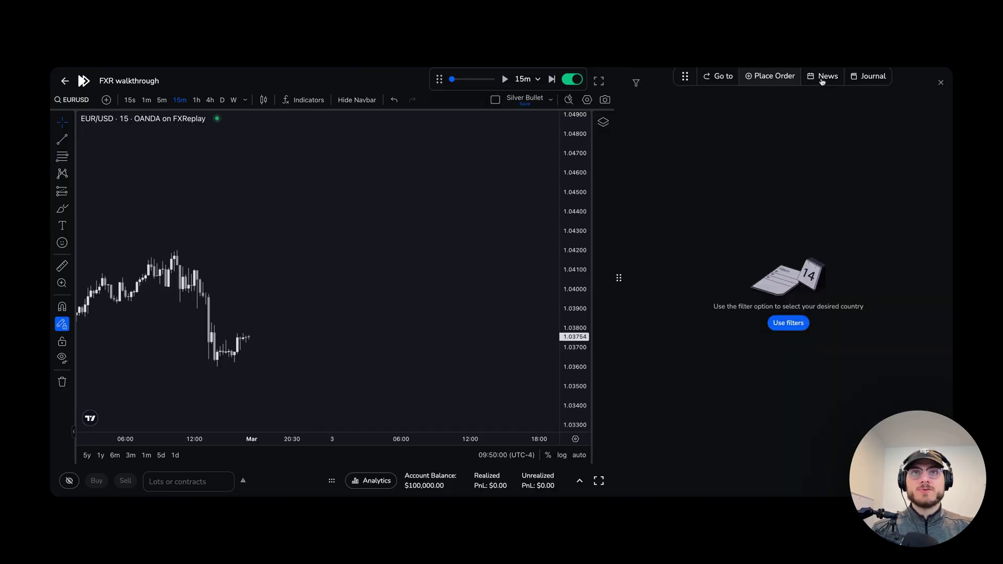
click(637, 83)
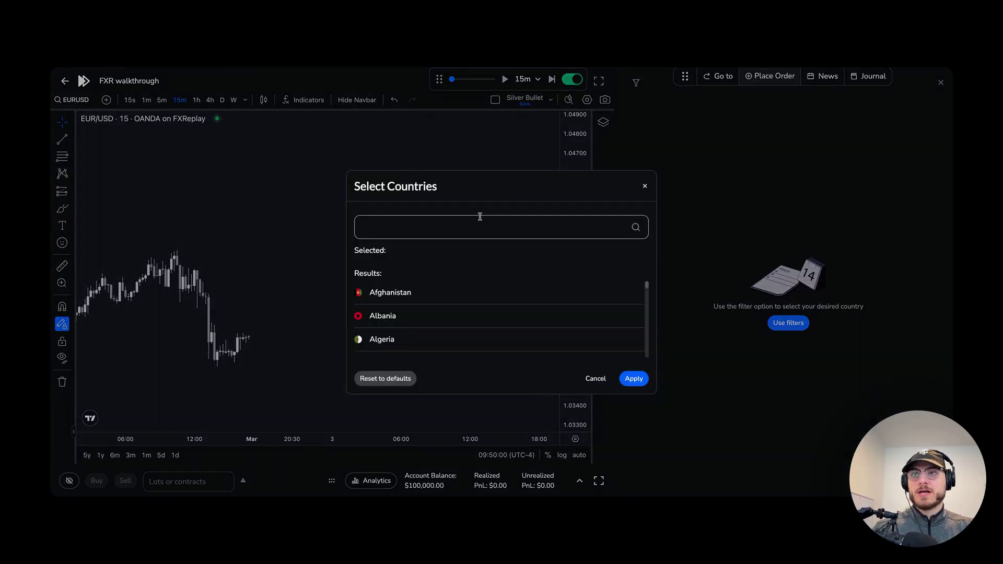
click(480, 217)
text(unit)
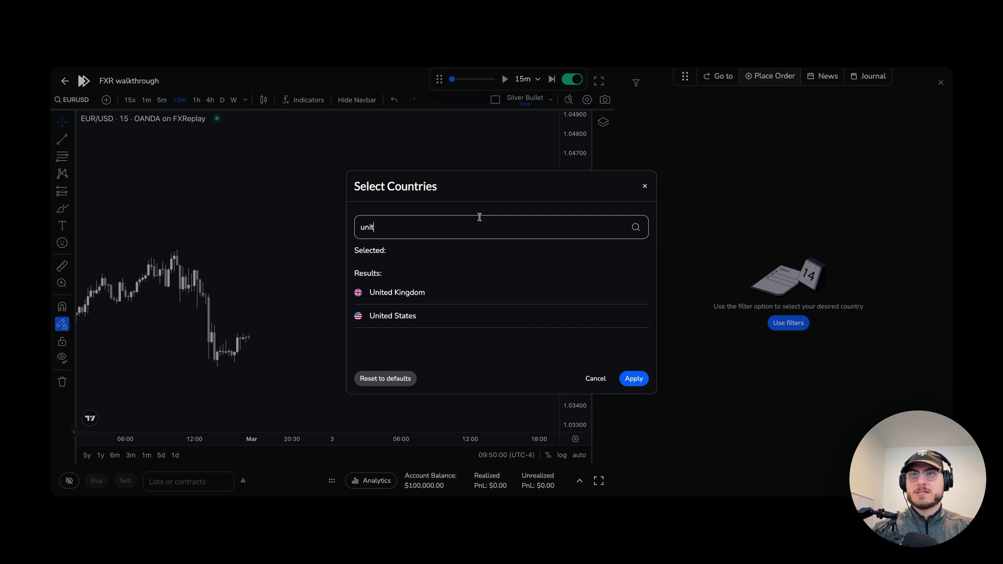
click(428, 316)
double_click(428, 223)
text(e)
text(u)
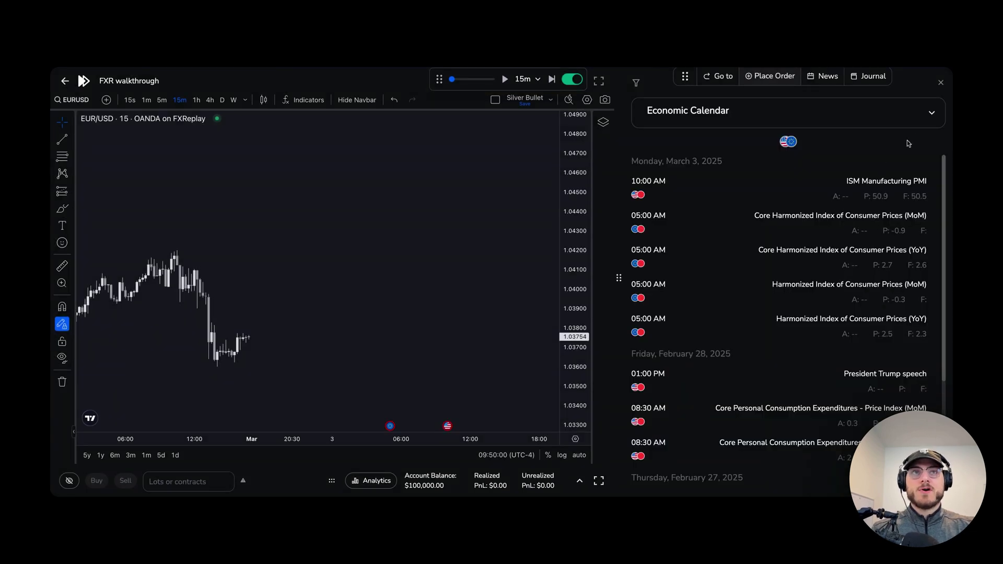
Switch medium-impact news on in the economic calendar's display settings and turn it off again
click(930, 118)
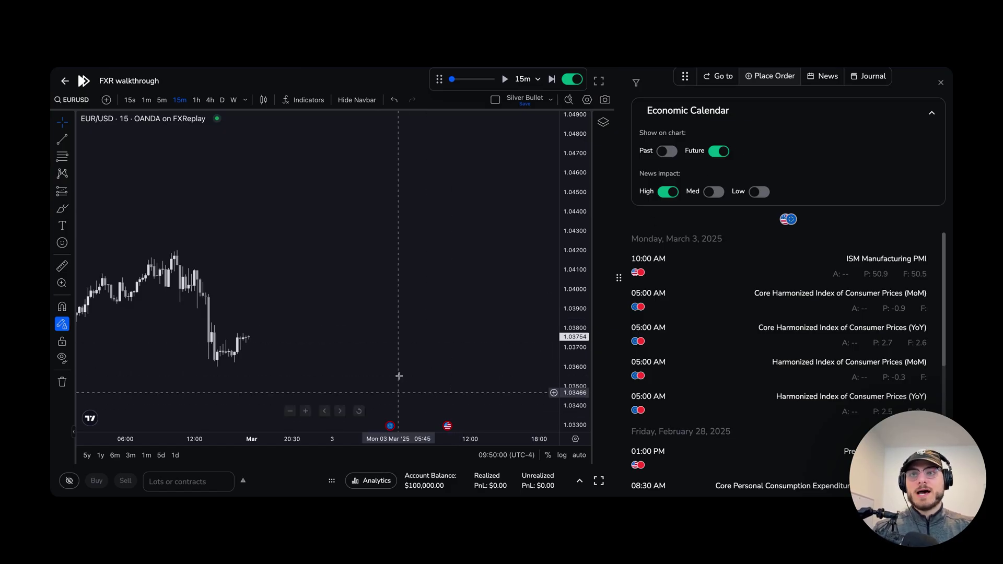
click(715, 198)
click(719, 195)
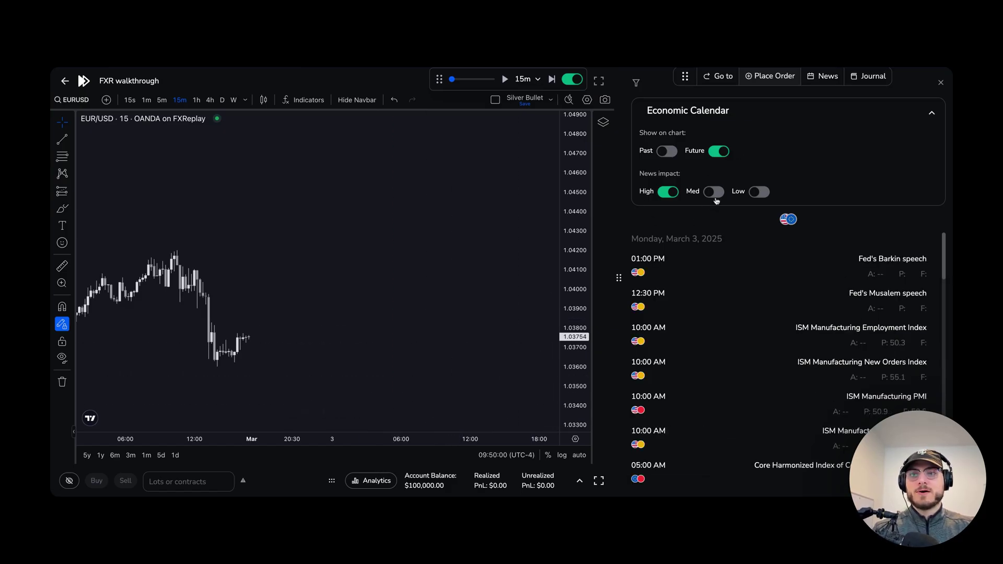
click(932, 110)
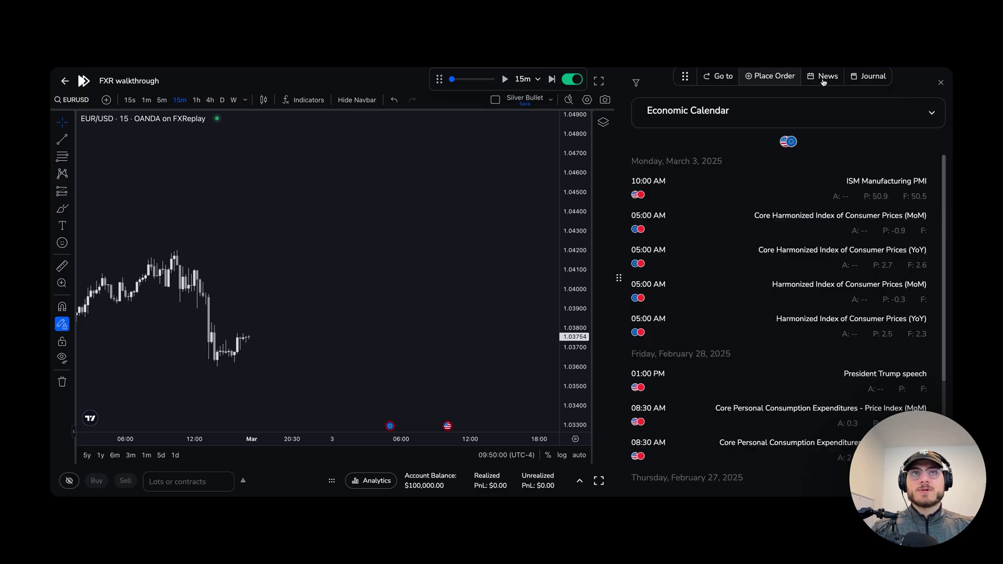
Close the economic calendar and add the Round Number by FX Replay indicator to the EUR/USD chart
click(822, 83)
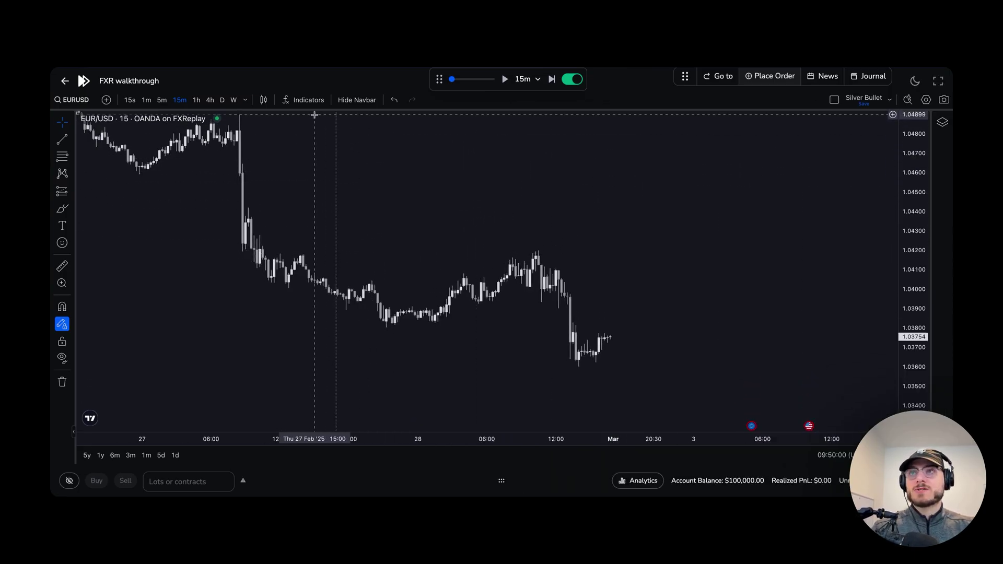
click(314, 102)
text(fx re)
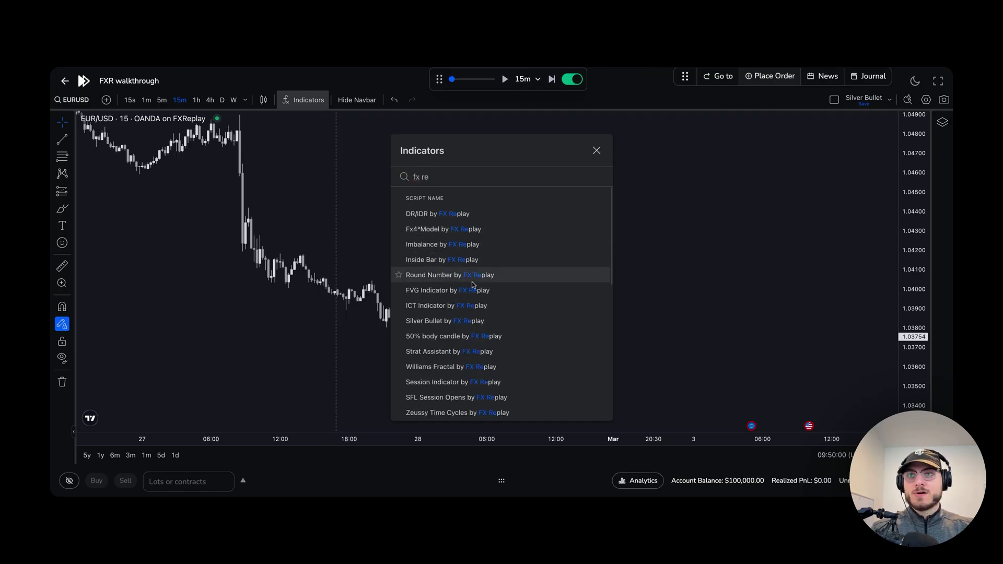
click(438, 282)
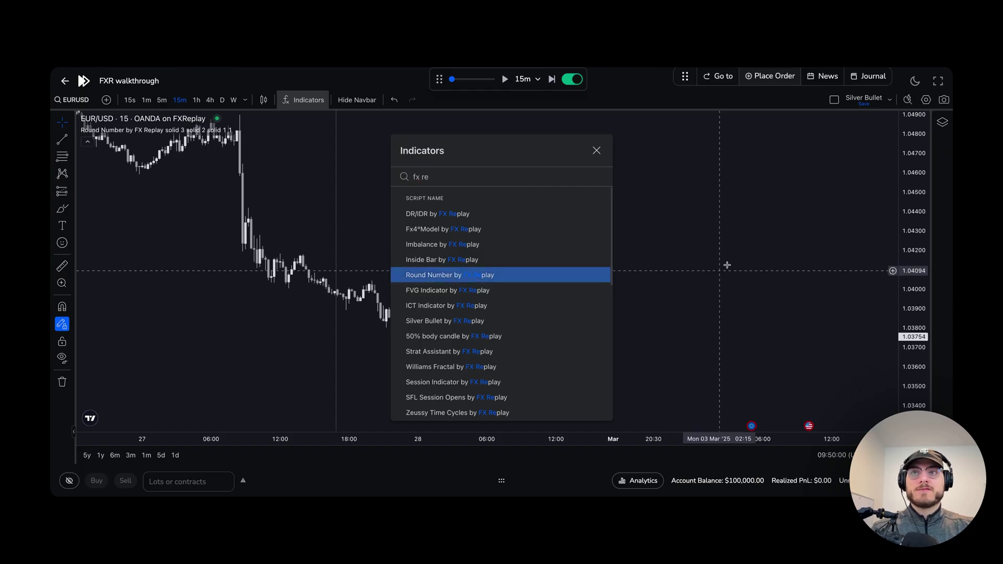
click(725, 264)
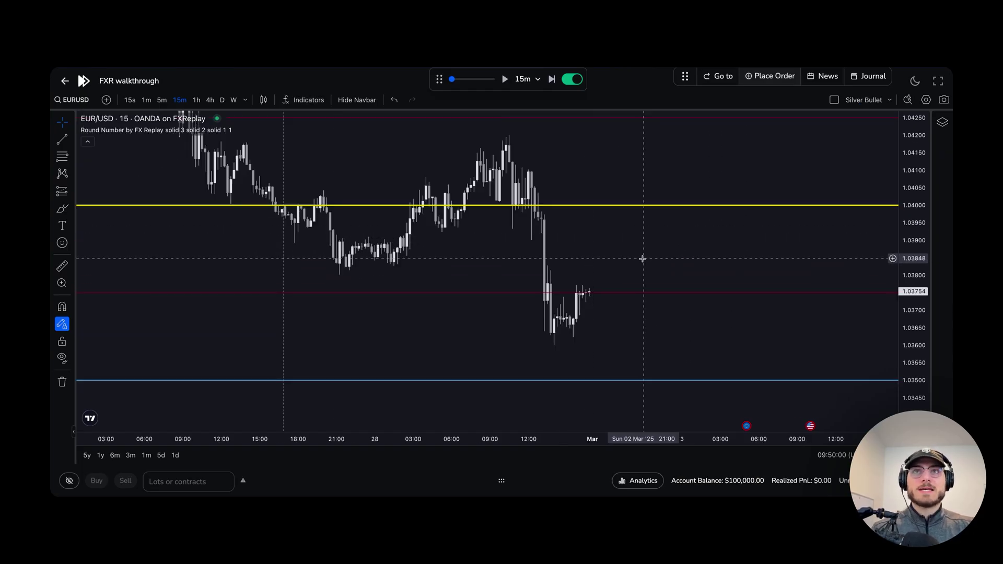
Review the custom session start times and favourites for the Go to function and save the settings
click(719, 77)
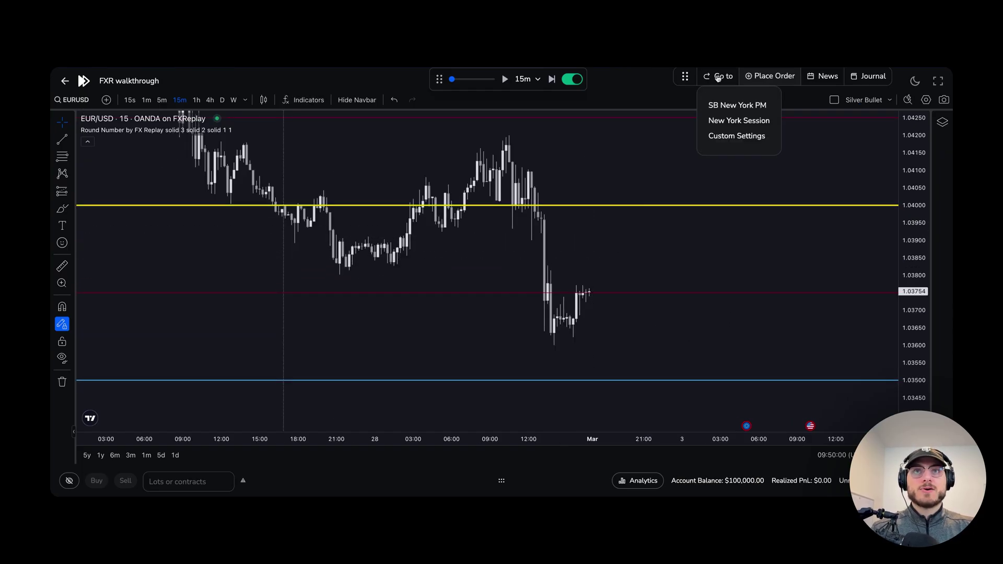
click(744, 136)
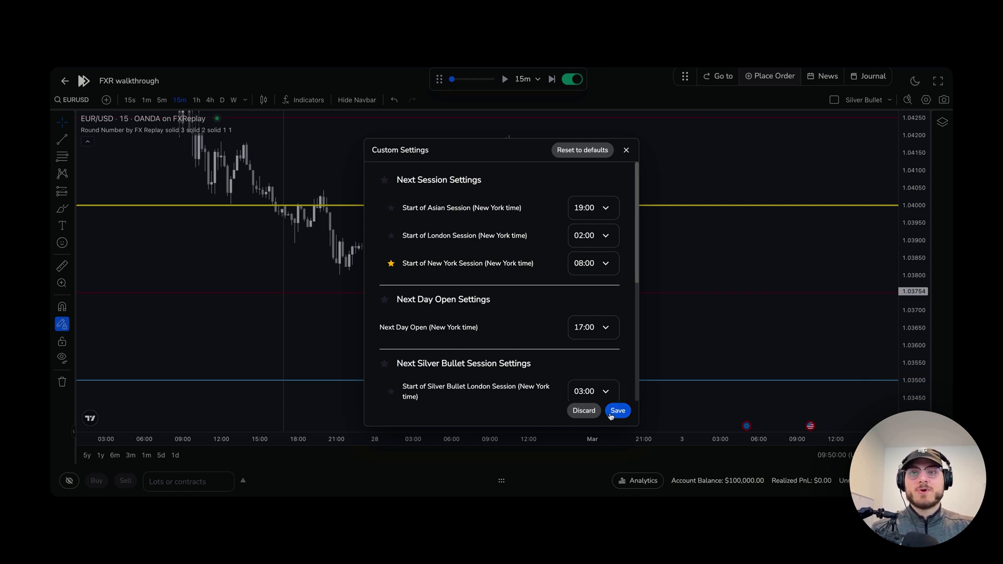
click(619, 413)
drag(678, 239, 679, 236)
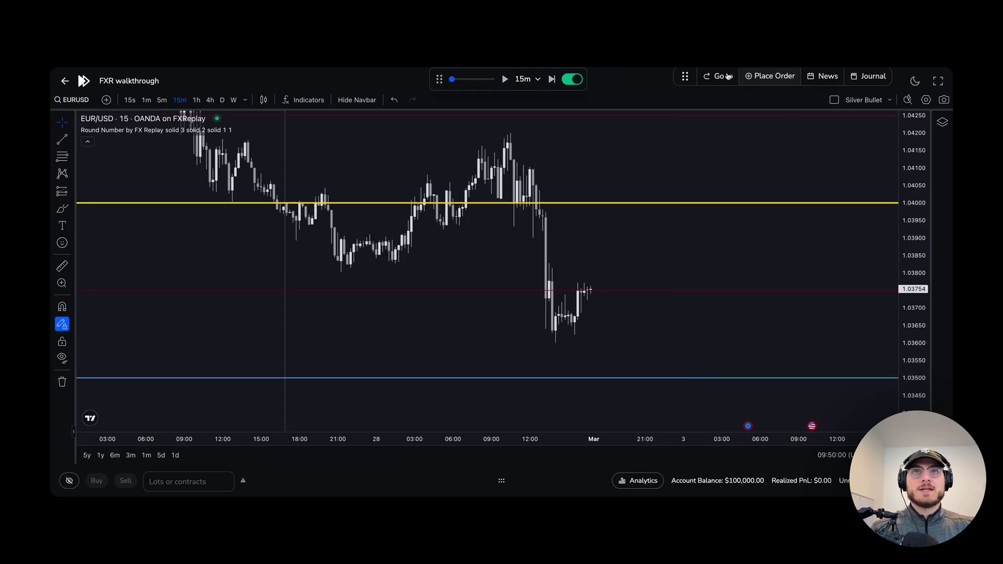
Jump the replay to the New York Session and set the chart to the 5m timeframe
click(722, 78)
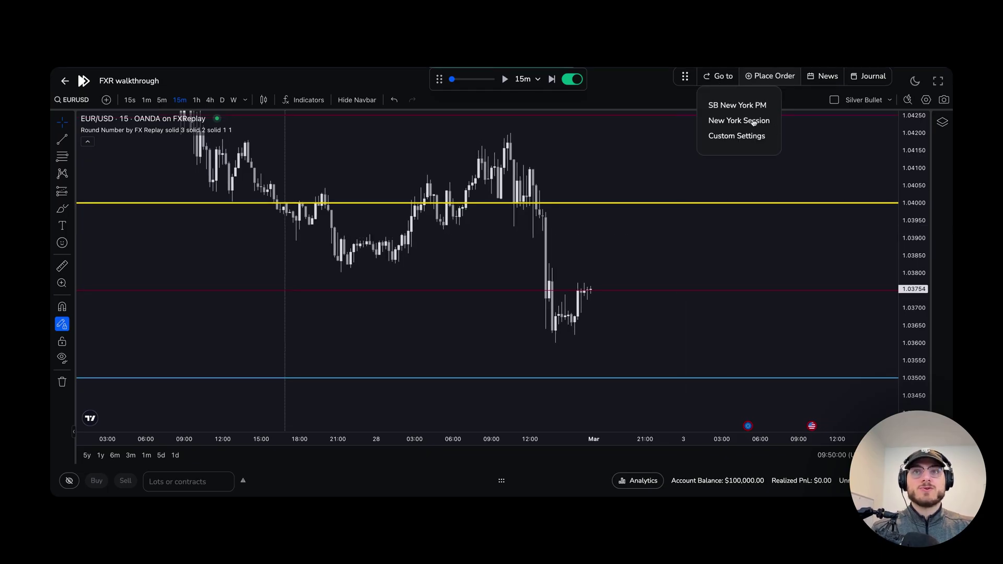
click(754, 120)
drag(719, 326, 720, 341)
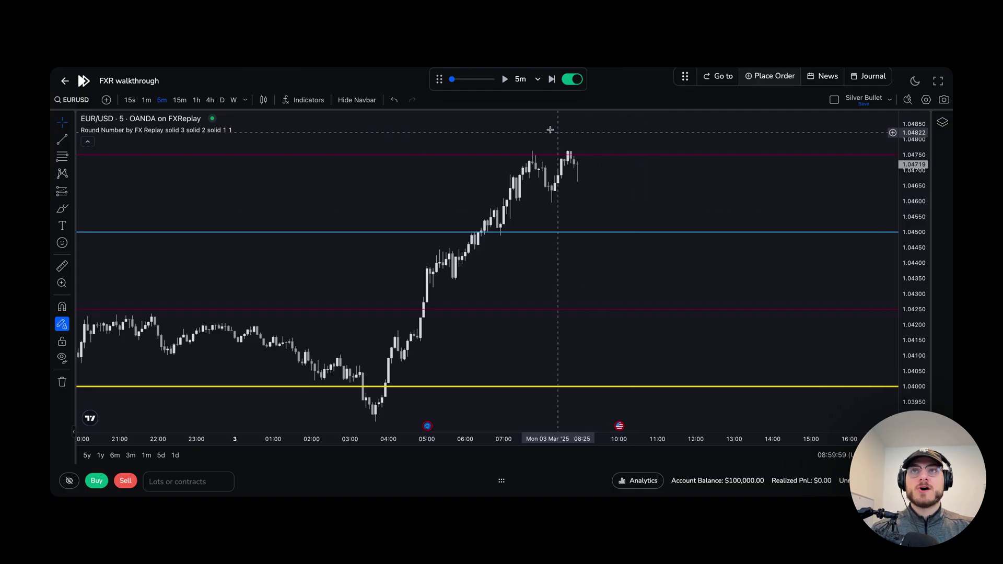
Step the replay forward two 5m candles, and play it at speed 4 until 09:29:59
click(551, 82)
click(551, 82)
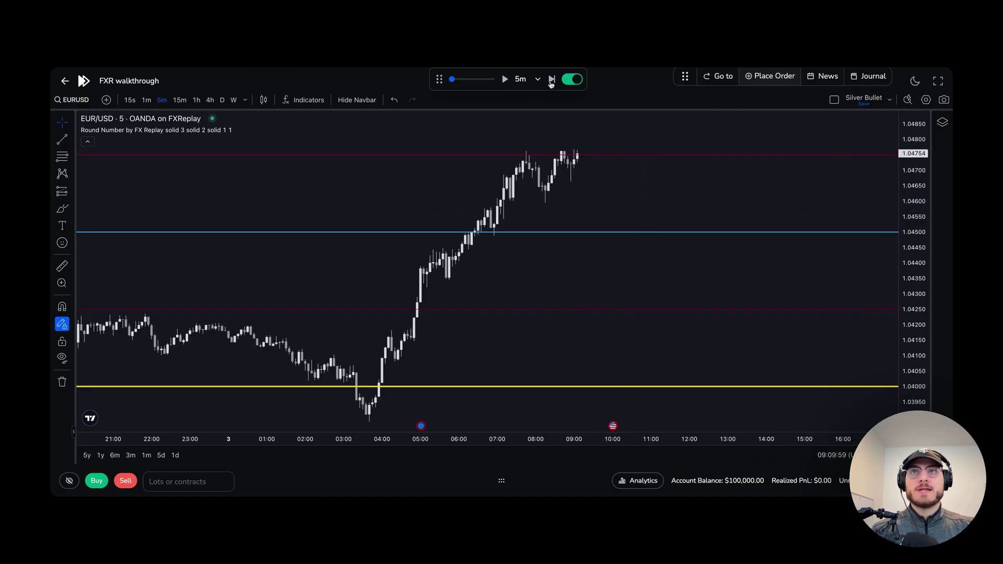
click(460, 79)
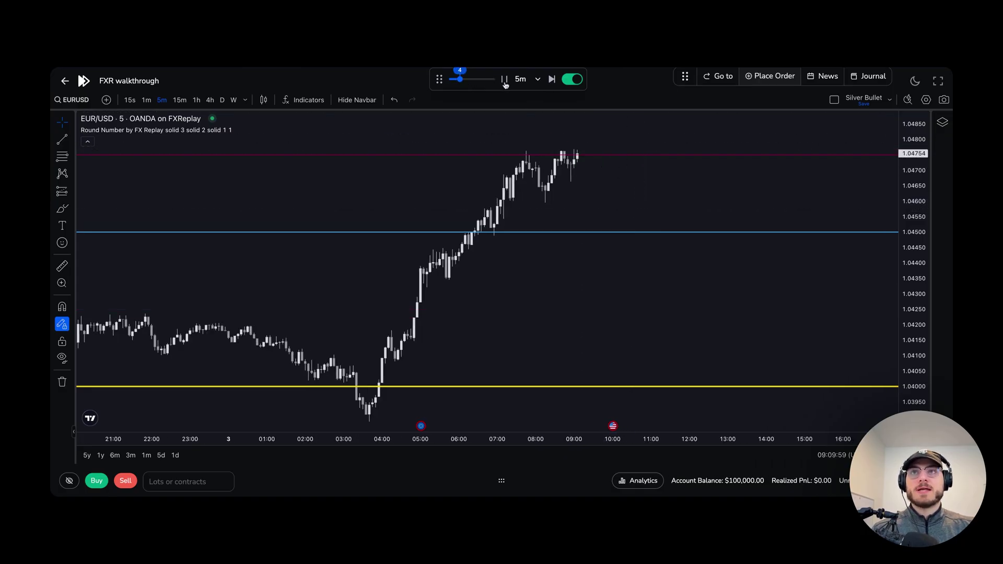
click(505, 79)
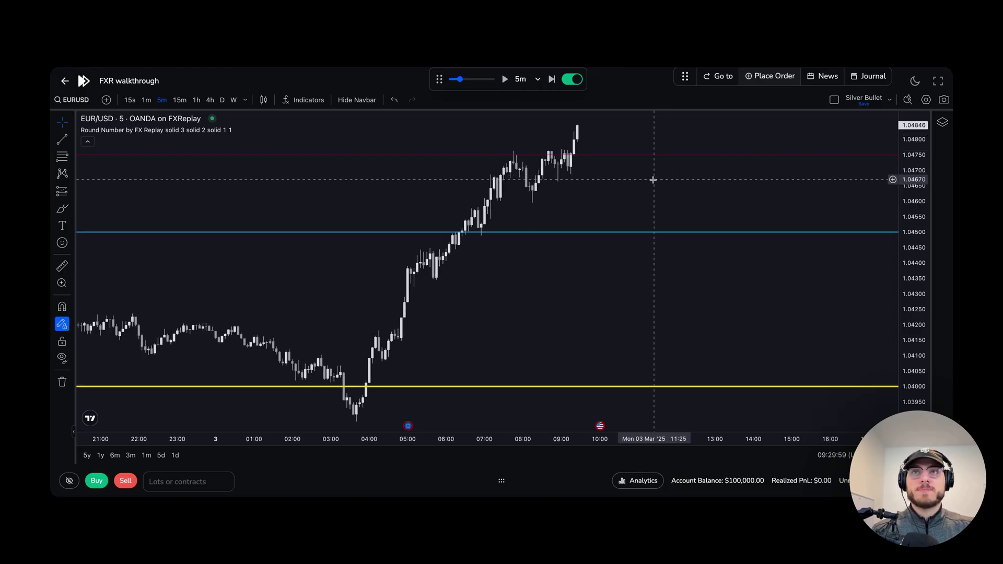
Step the replay forward candle by candle to 09:49:59
key(shift+Right)
key(shift+Right)
key(shift+Right)
key(shift+Right)
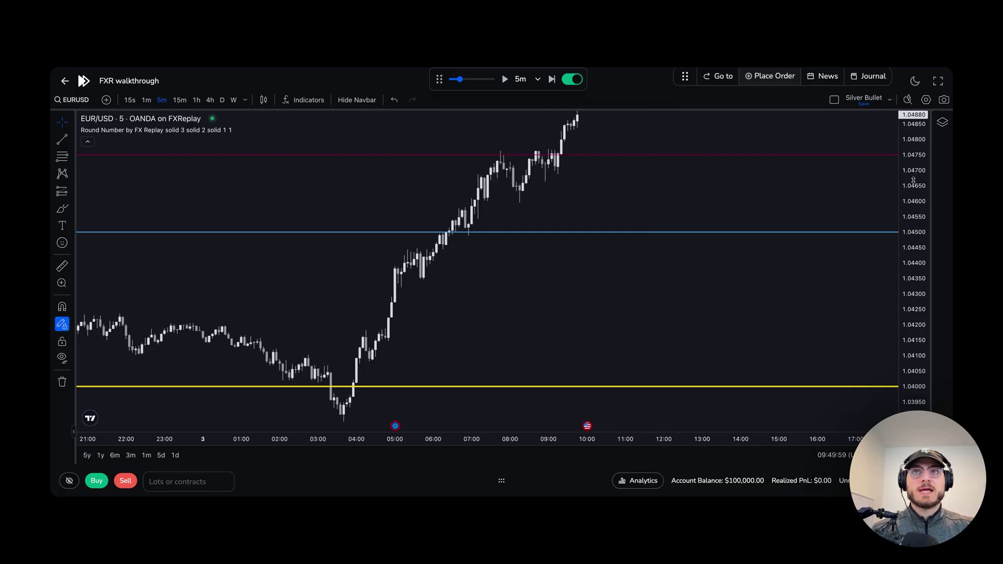
drag(914, 181, 914, 216)
drag(784, 193, 786, 211)
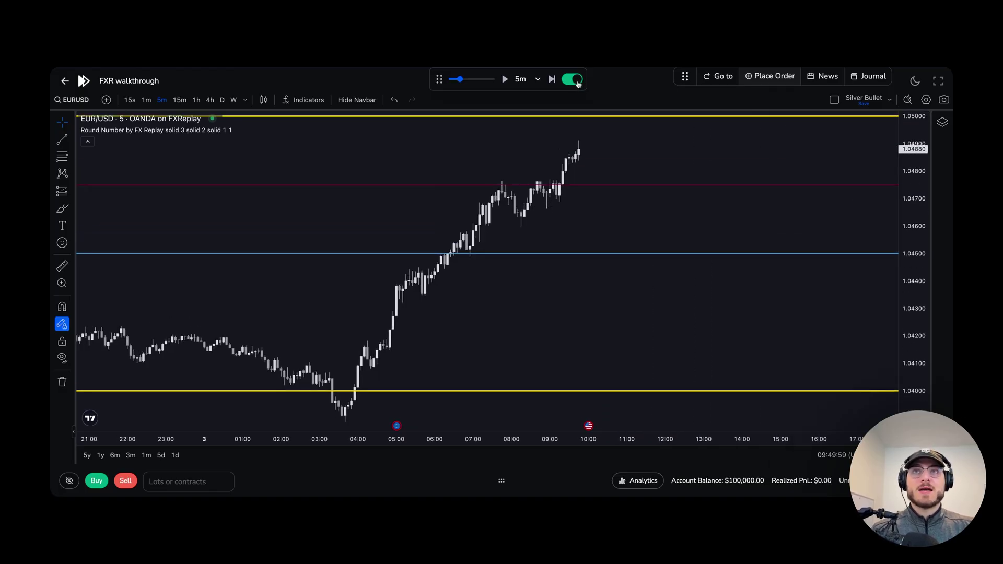
Try the chart on 1m, return it to 5m with the replay interval sync off, and turn the sync back on
click(146, 101)
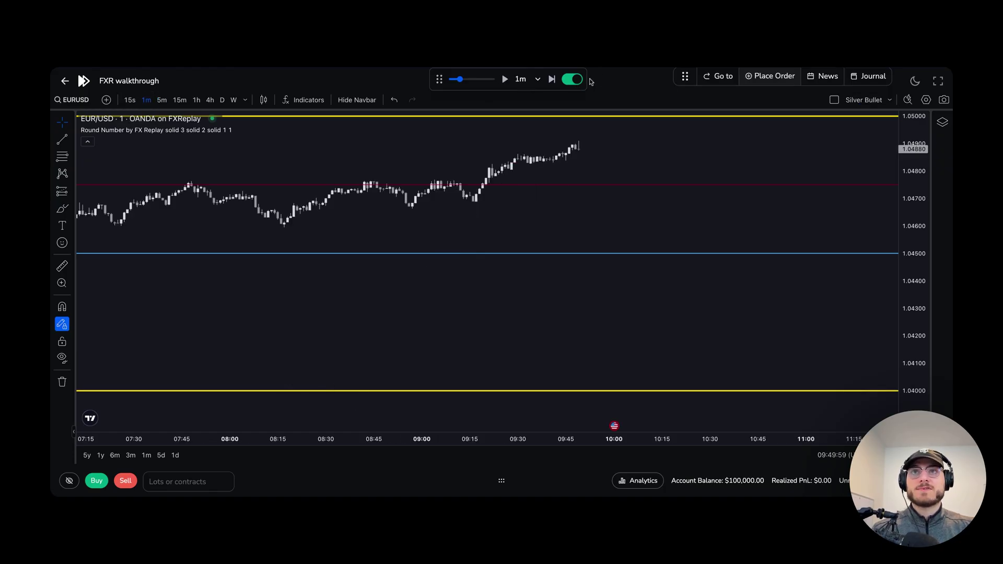
click(574, 79)
click(162, 101)
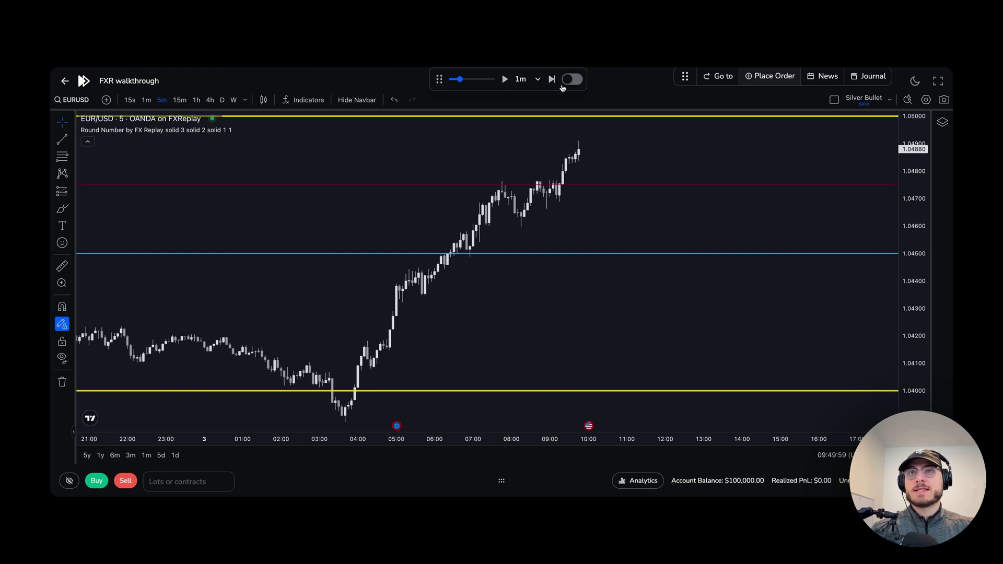
click(574, 80)
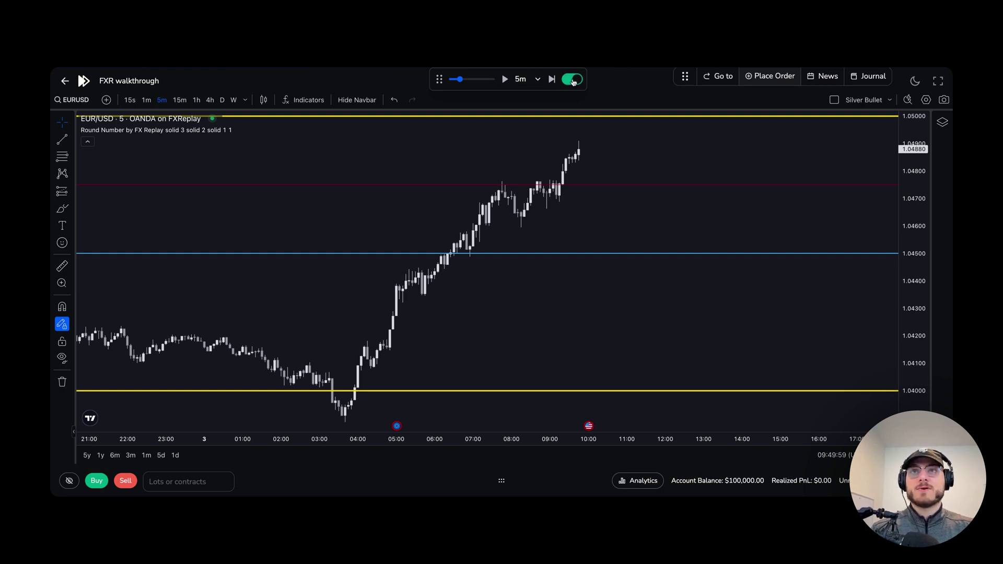
Advance the replay to 10:39:59 and draw a short position at the latest candle with its entry at 1.04898
drag(905, 160, 905, 184)
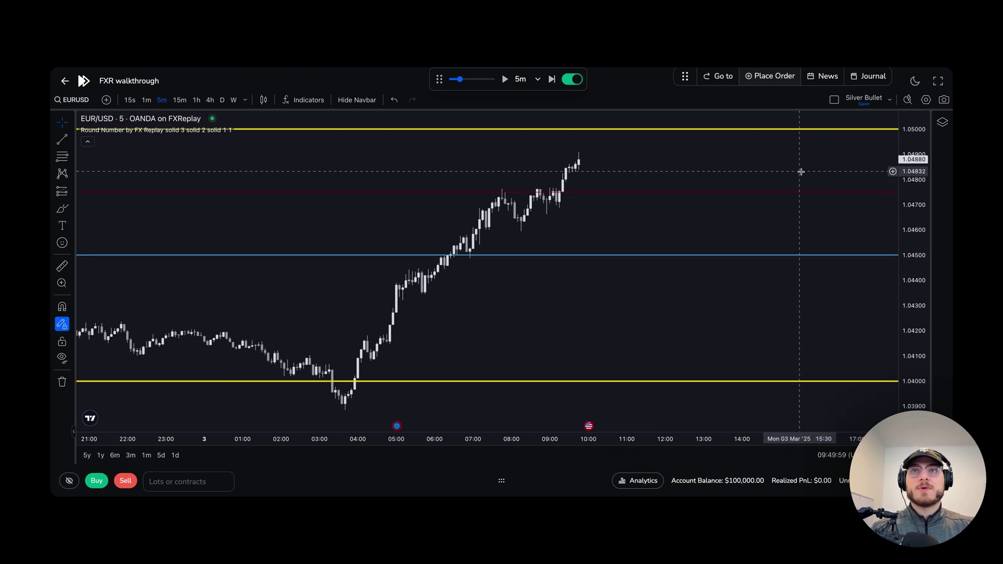
drag(800, 172, 801, 175)
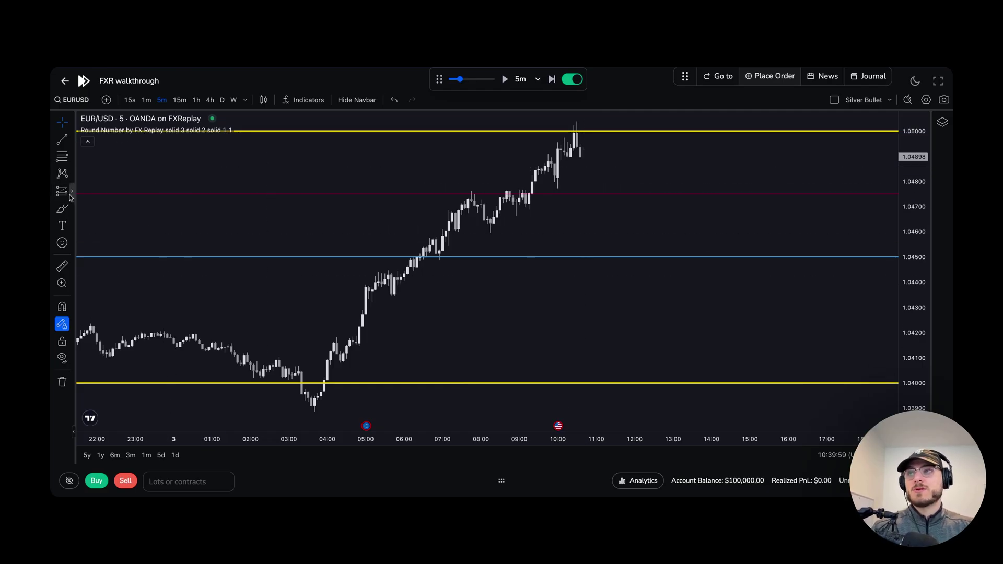
click(71, 195)
click(96, 220)
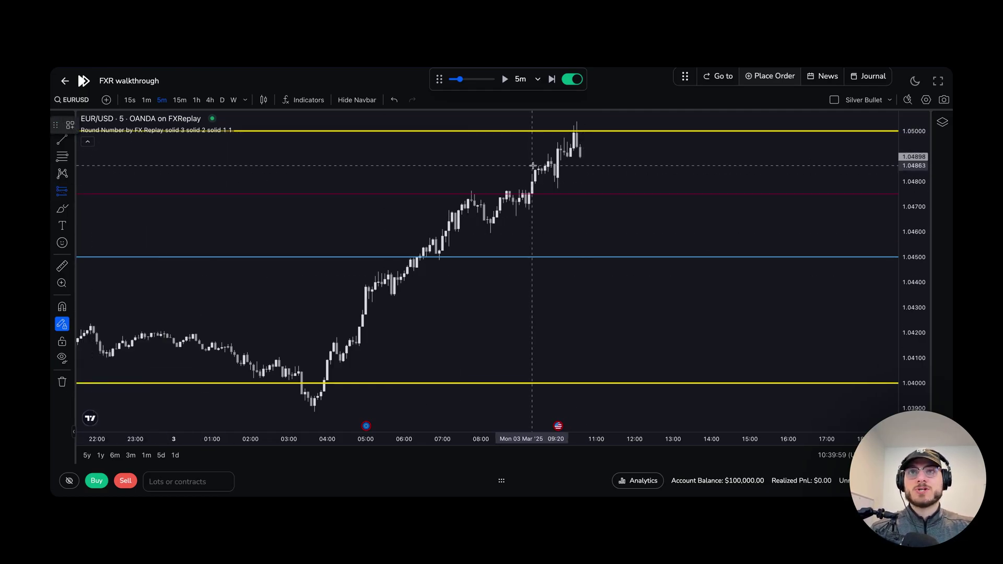
click(577, 157)
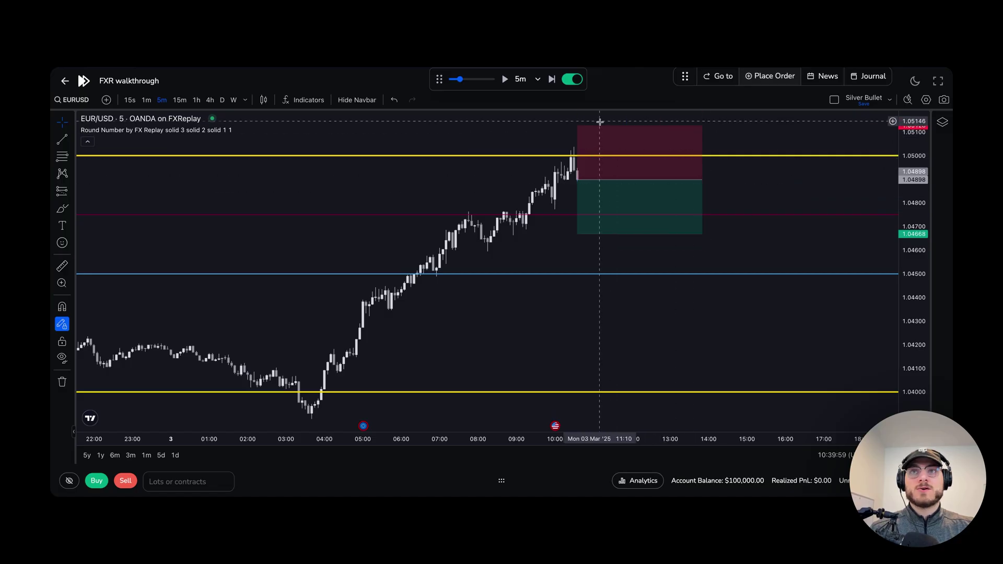
Tighten the drawn short position's stop to 1.05077 and extend its target to 1.04596
drag(577, 125, 580, 138)
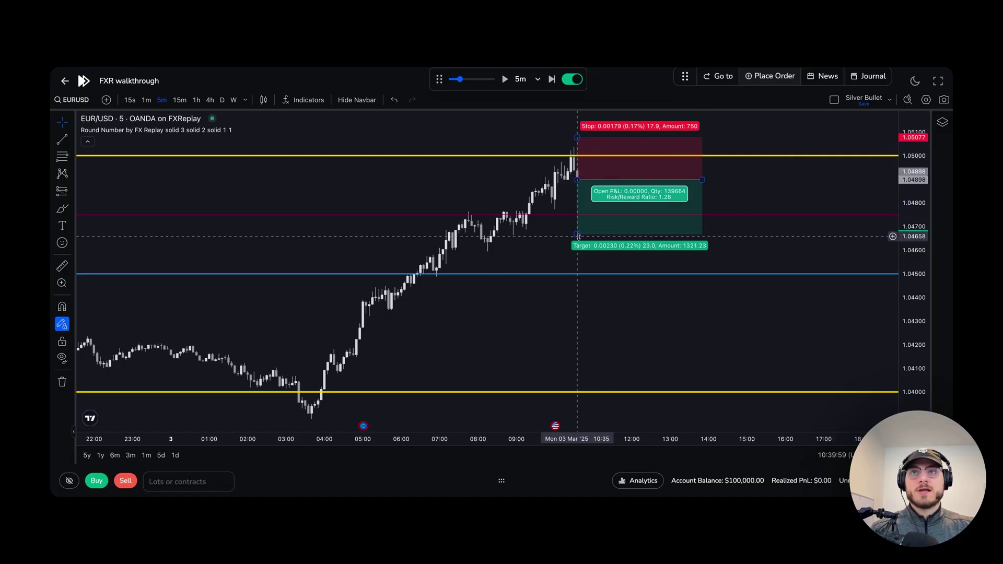
drag(578, 236, 577, 251)
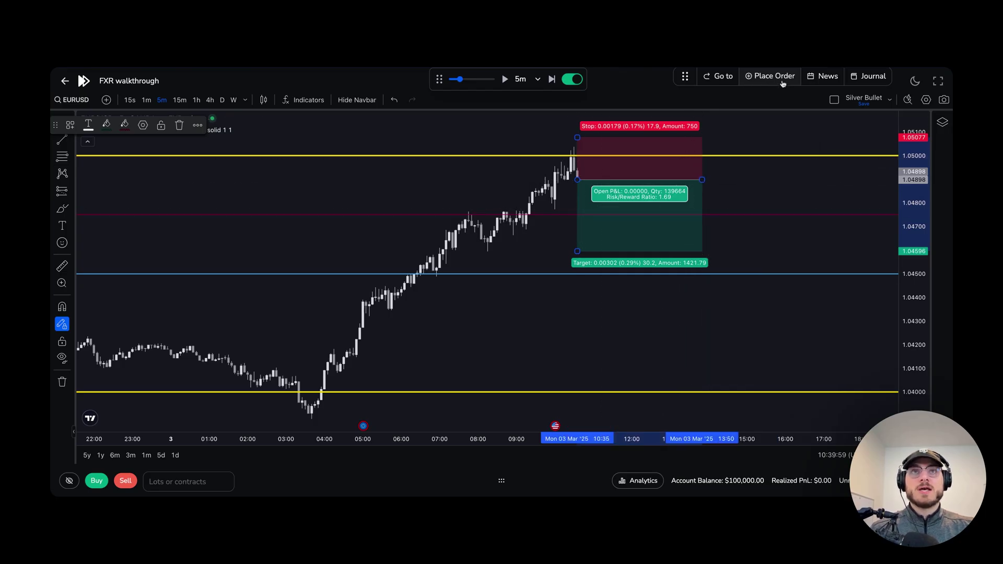
Open a new order from the drawn short position and move its dialog clear of the drawing to review the stop loss and take profit
mouse_move(783, 83)
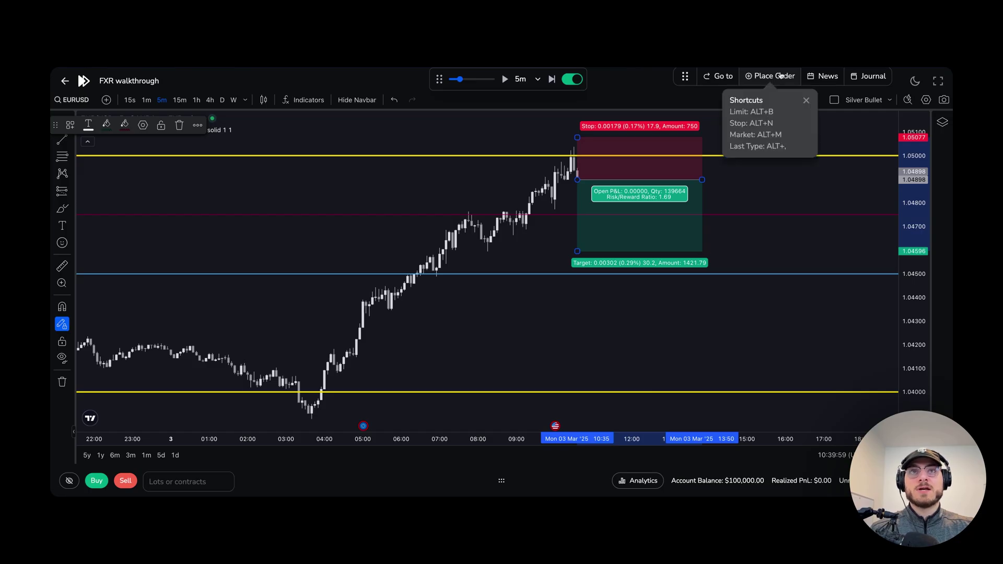
click(770, 76)
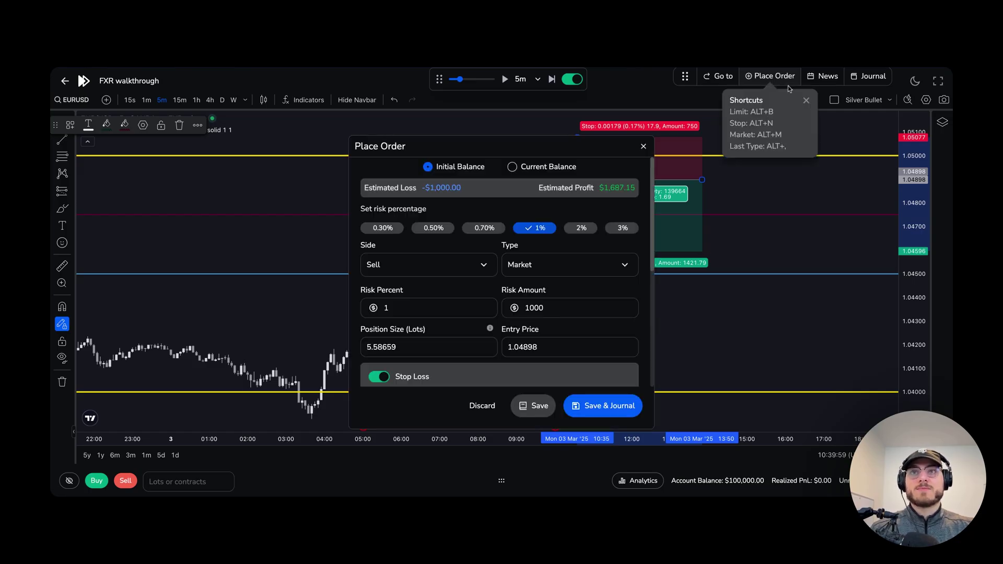
drag(529, 141, 358, 113)
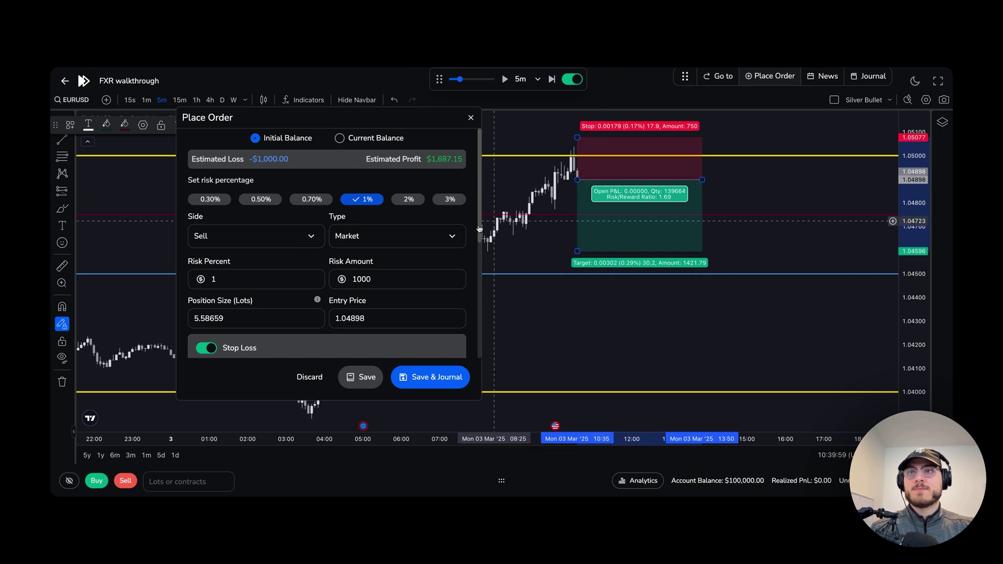
scroll(331, 255, down, 3)
scroll(331, 255, down, 2)
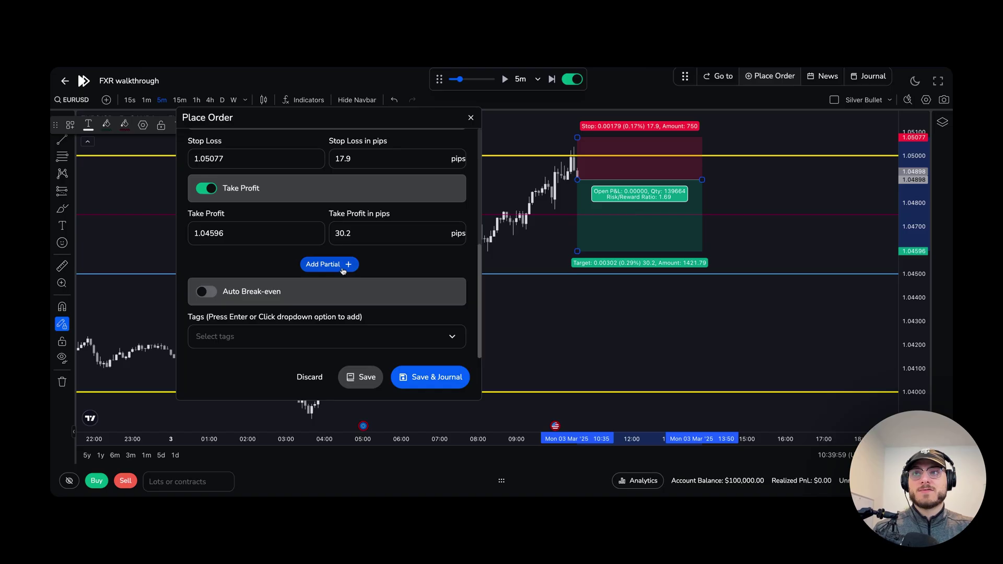
Try splitting the sell order's take profit into two 50% partials
click(345, 267)
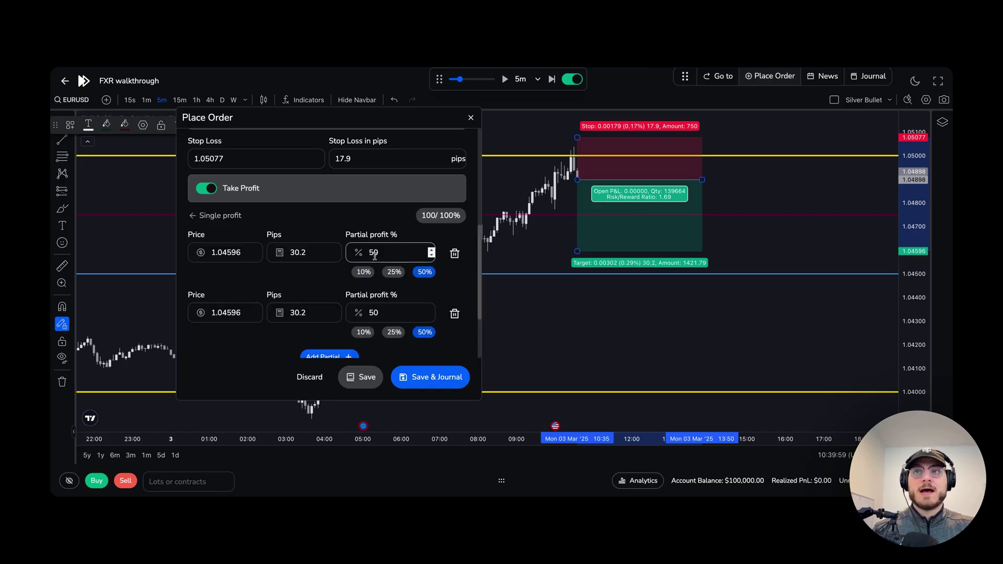
scroll(344, 350, down, 2)
click(454, 236)
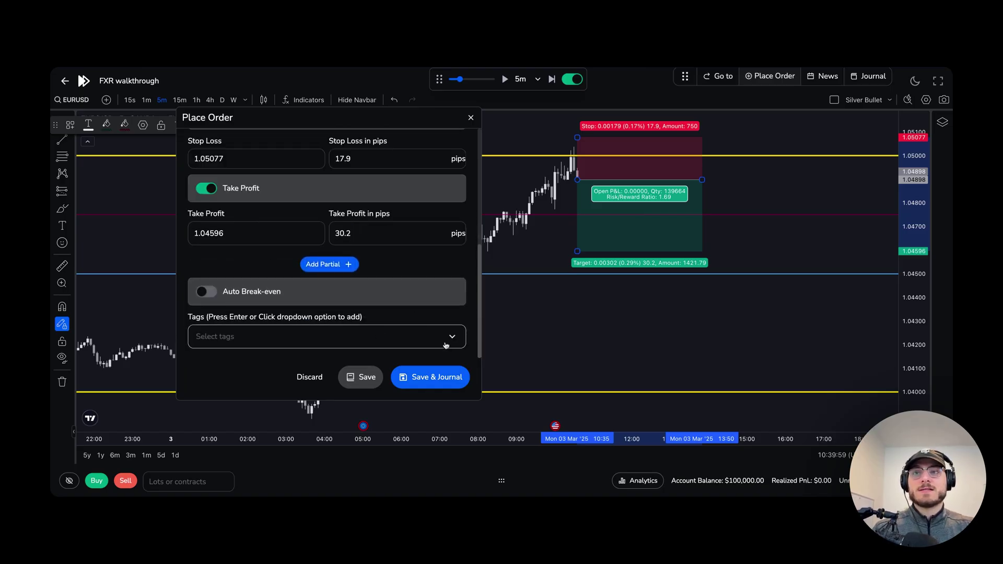
Save the market sell order with 1% risk, a stop loss at 1.05077 and a take profit at 1.04596
click(369, 377)
click(423, 359)
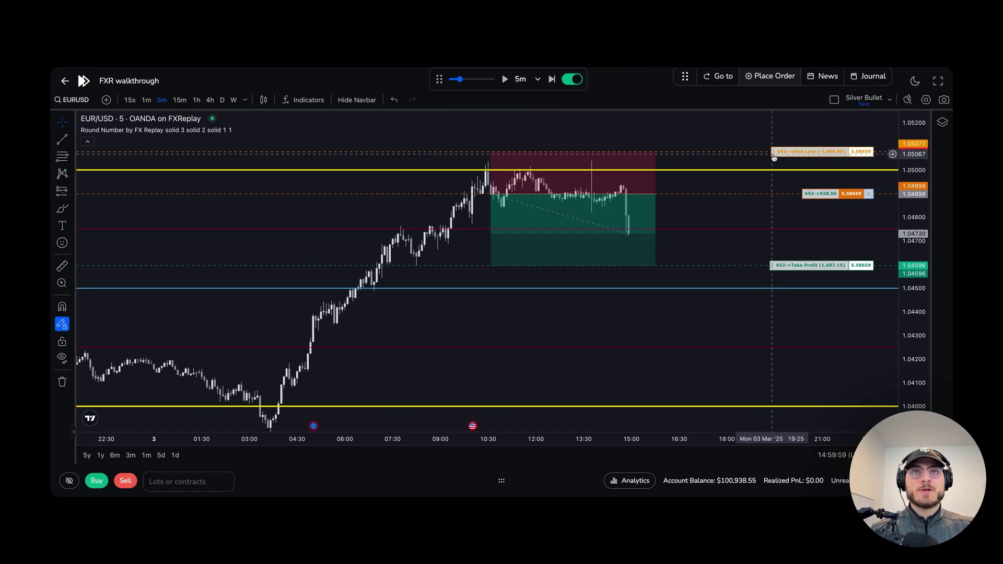
Move the open short trade's stop loss to 1.04948 and close 50% of the position
drag(772, 156, 778, 183)
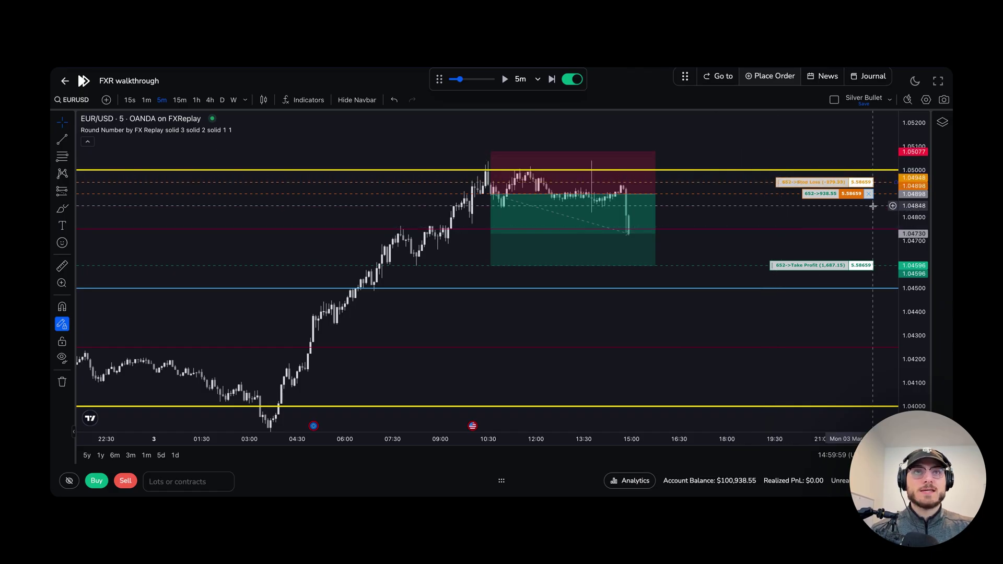
click(868, 194)
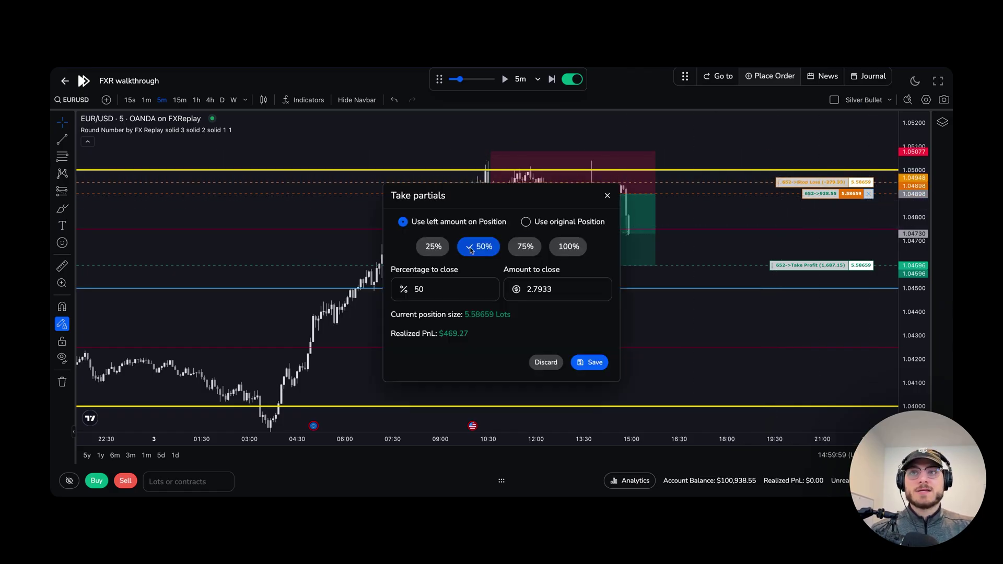
click(589, 362)
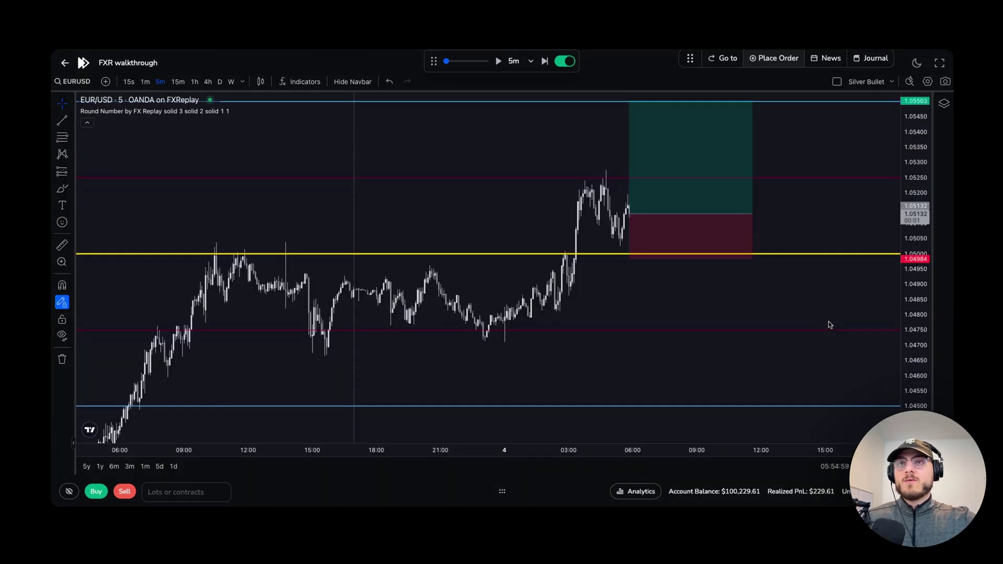
Place a 1% risk market buy order from the drawn long position, with stop loss 1.04984 and take profit 1.05503, and save it with a journal entry
click(636, 215)
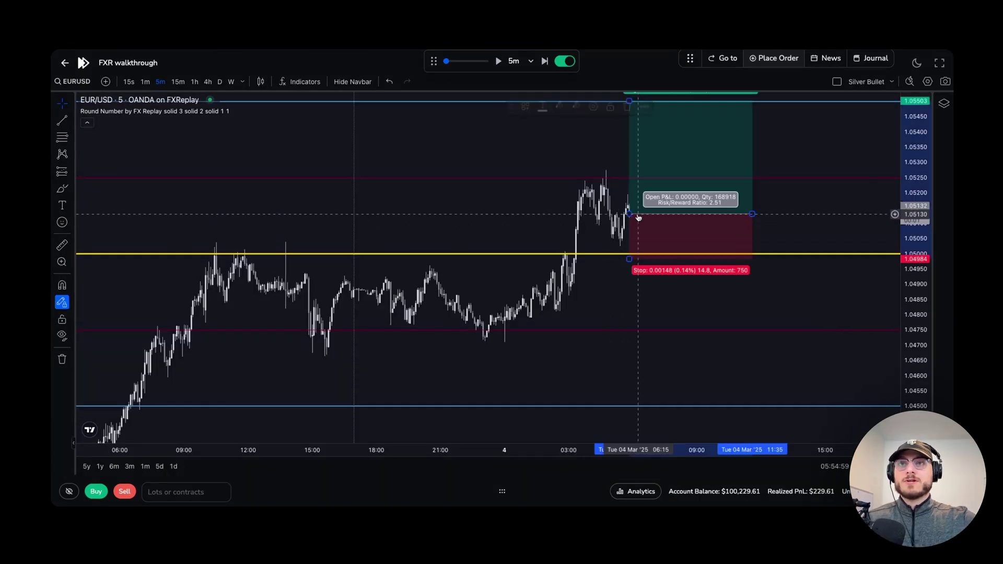
click(761, 60)
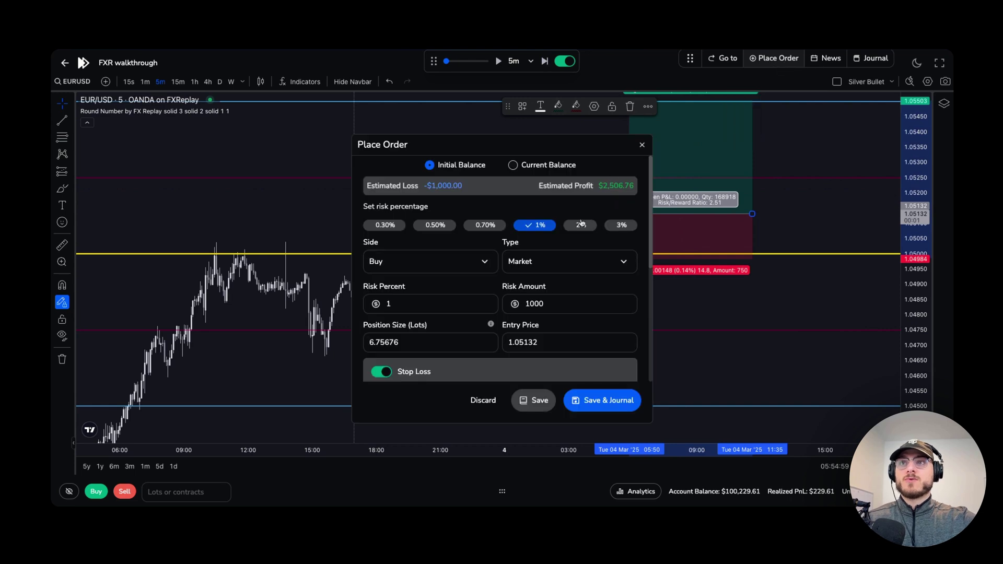
scroll(583, 341, down, 3)
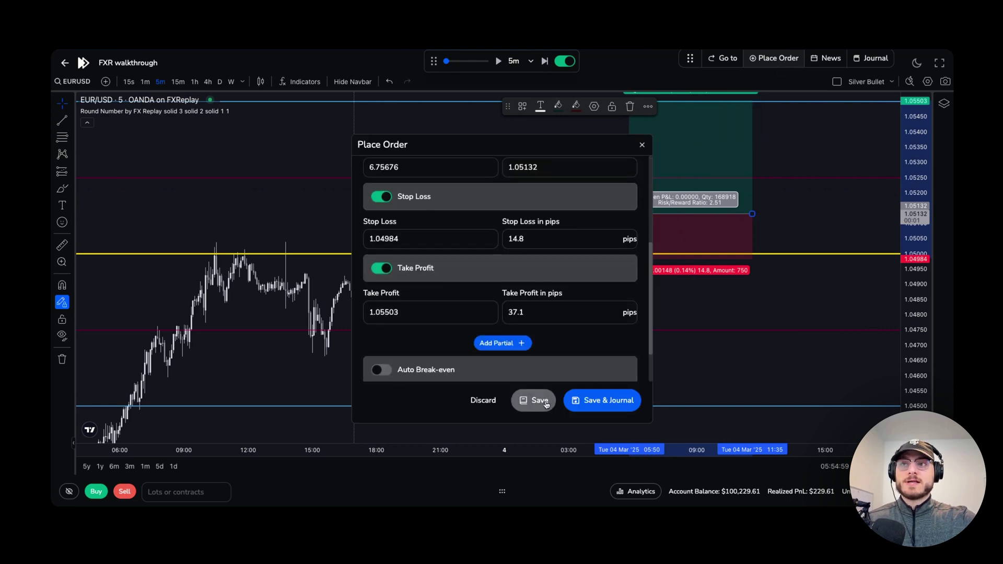
click(623, 408)
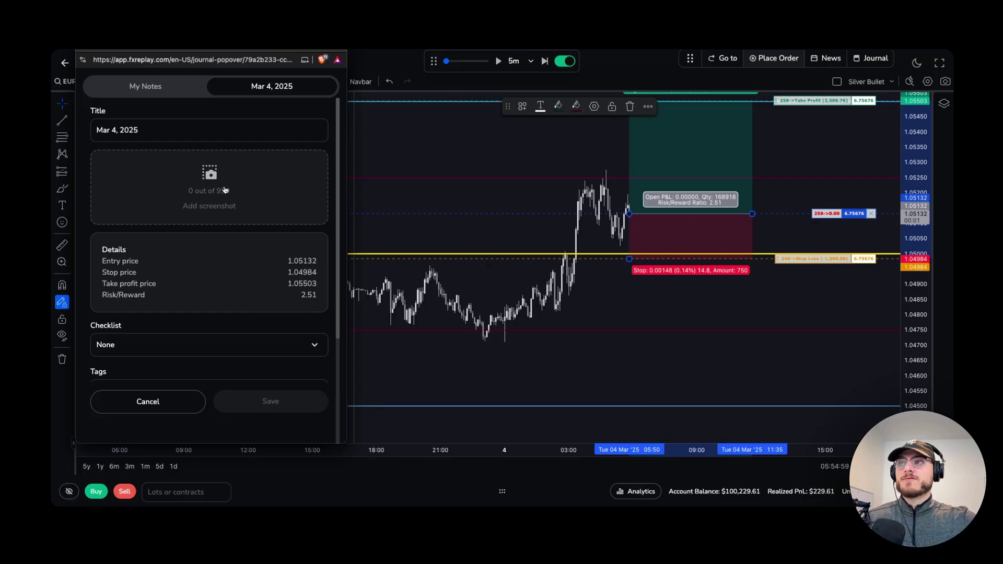
Attach a chart screenshot to the journal entry, and set the FXR 101 checklist with HTF POI checked and the condition_trend tag
click(220, 196)
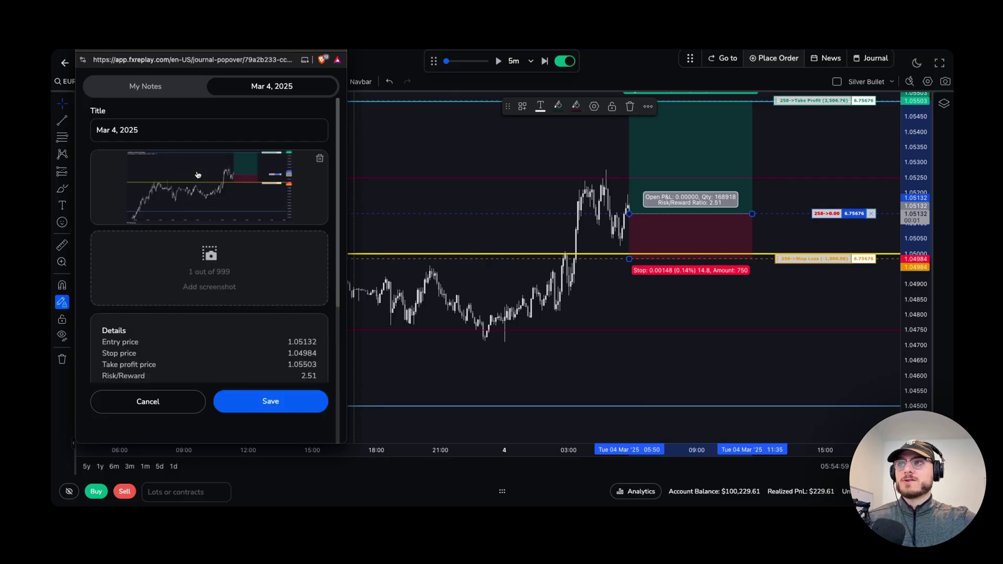
scroll(158, 133, down, 5)
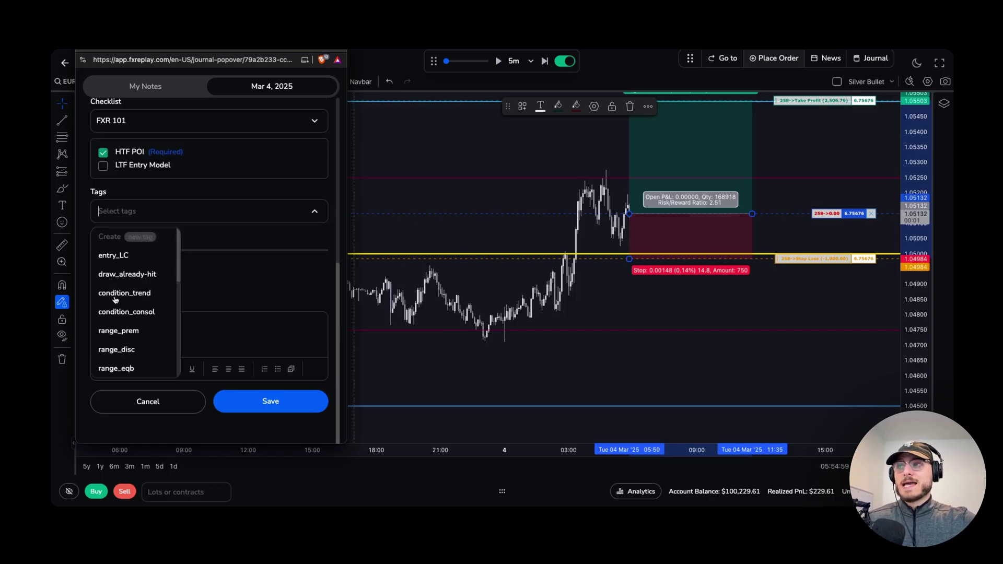
click(114, 292)
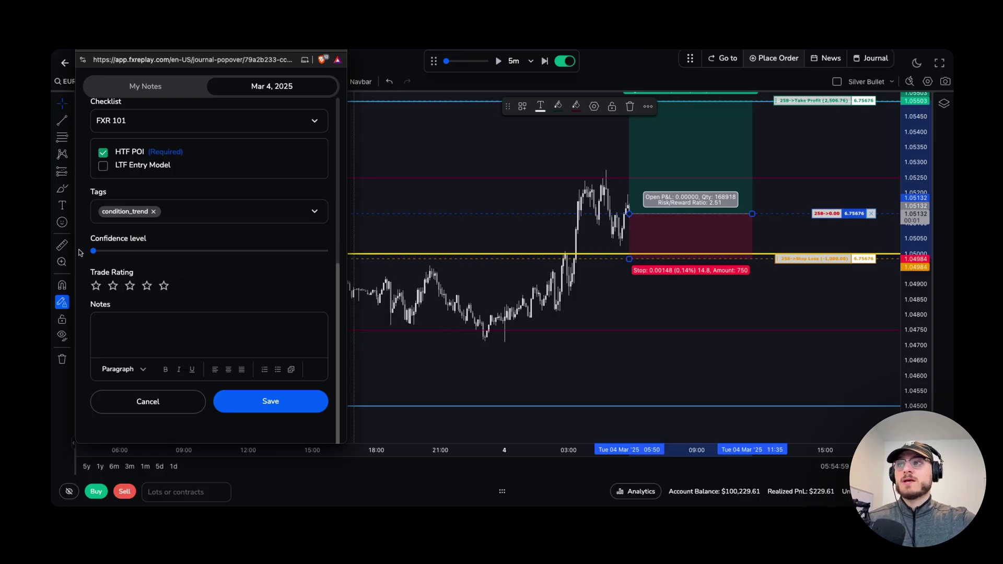
Set the journal entry's confidence level to 78 and its trade rating to four stars
drag(93, 251, 273, 240)
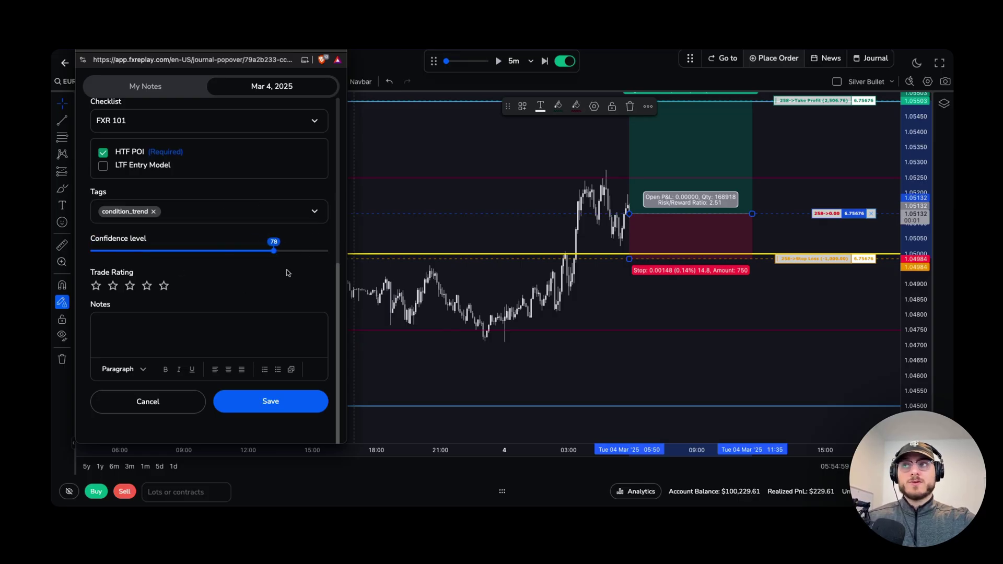
click(147, 286)
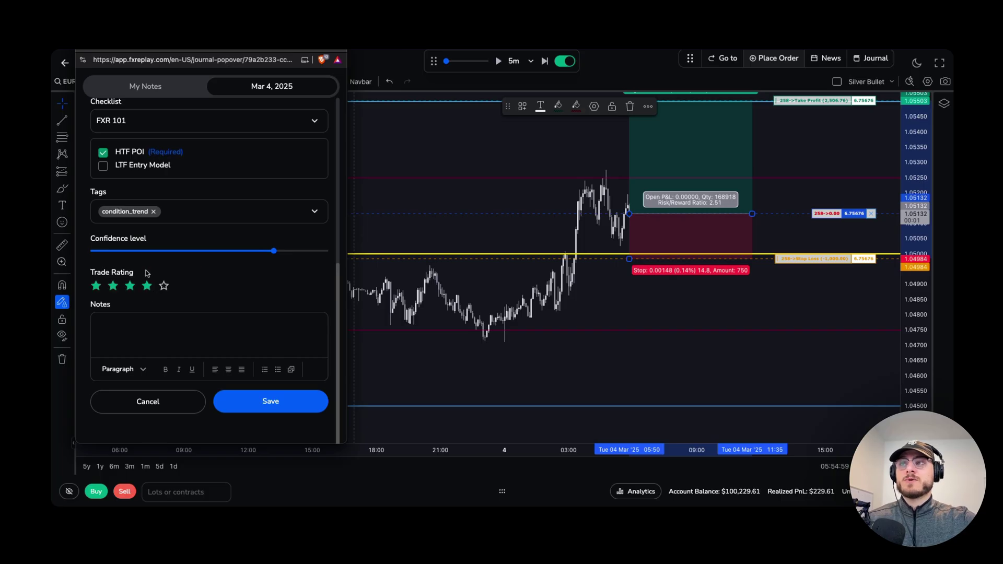
Write the note "adfbajsdfjasndf asd" as Heading 2 with "asdfasdfsf" below it, and save the journal entry
click(174, 342)
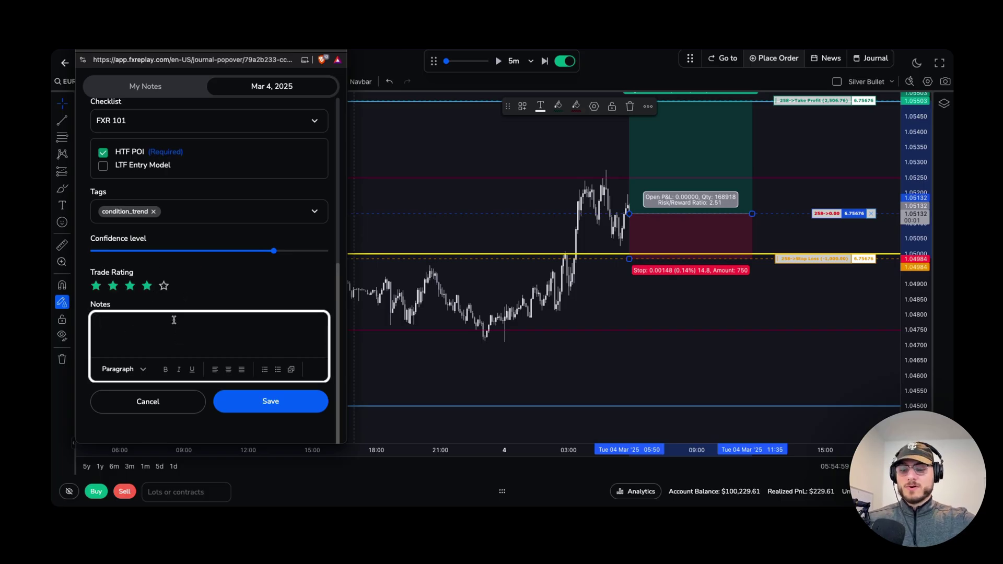
text(adfbajsdfjasndf,asd)
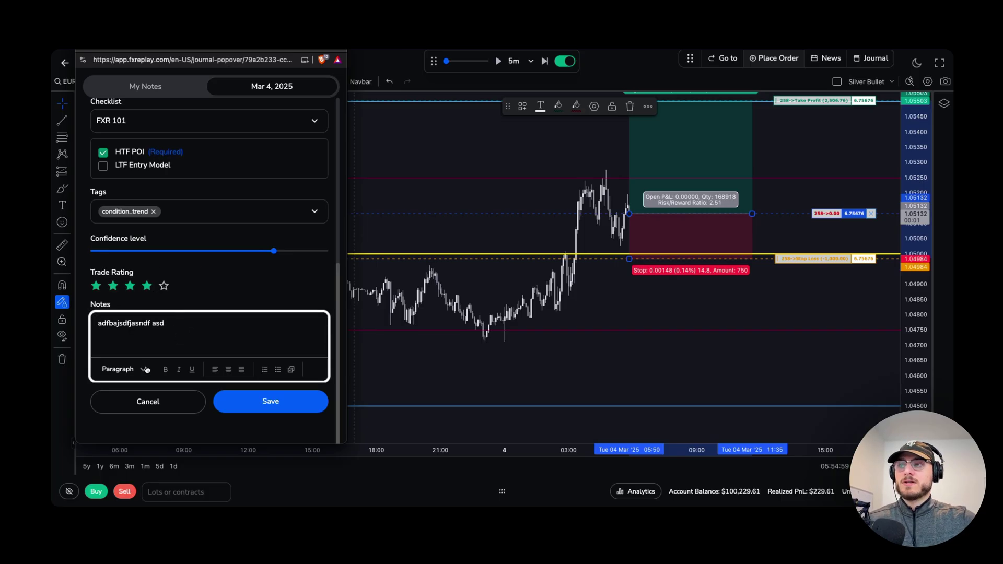
key(ctrl+a)
click(136, 370)
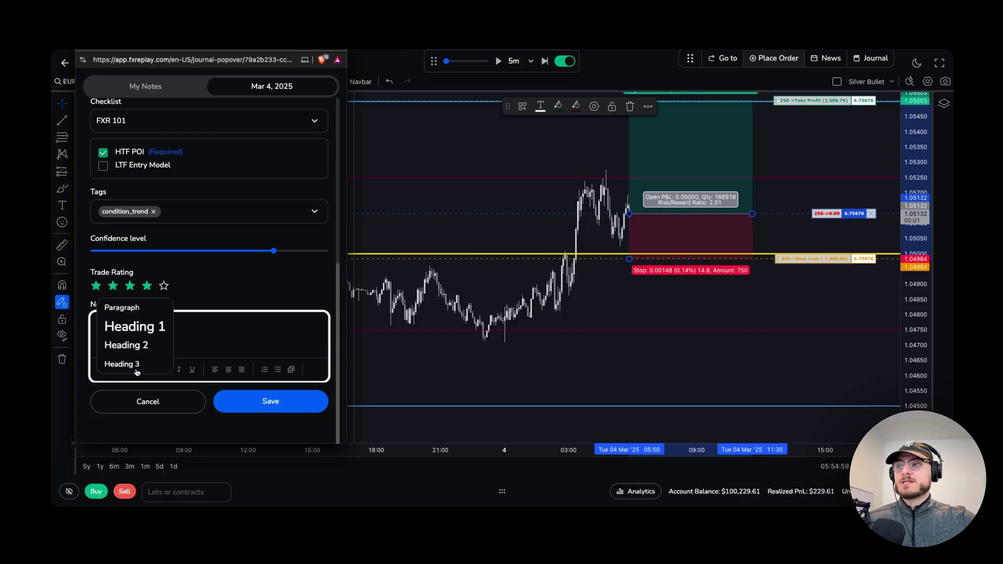
click(137, 344)
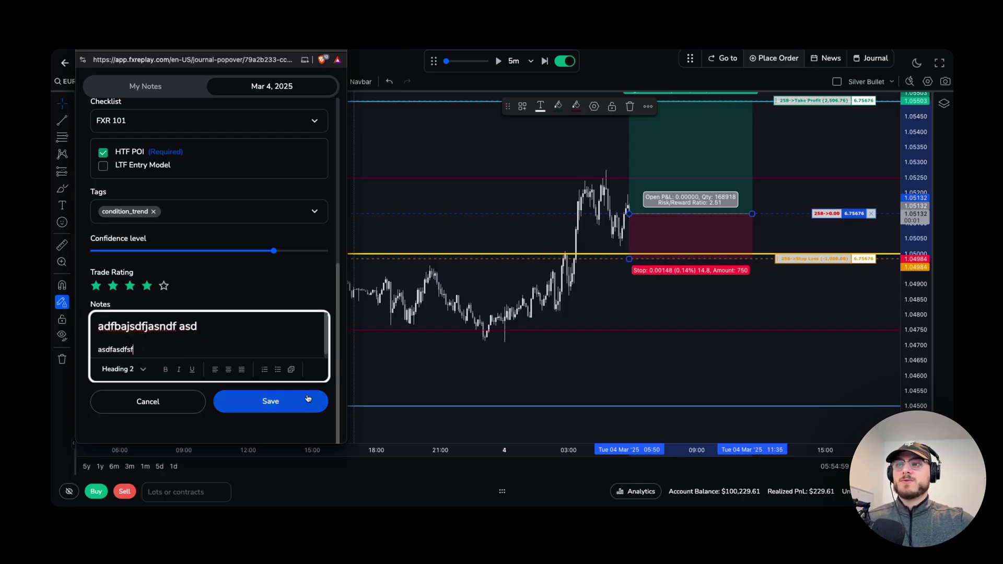
click(304, 407)
click(304, 407)
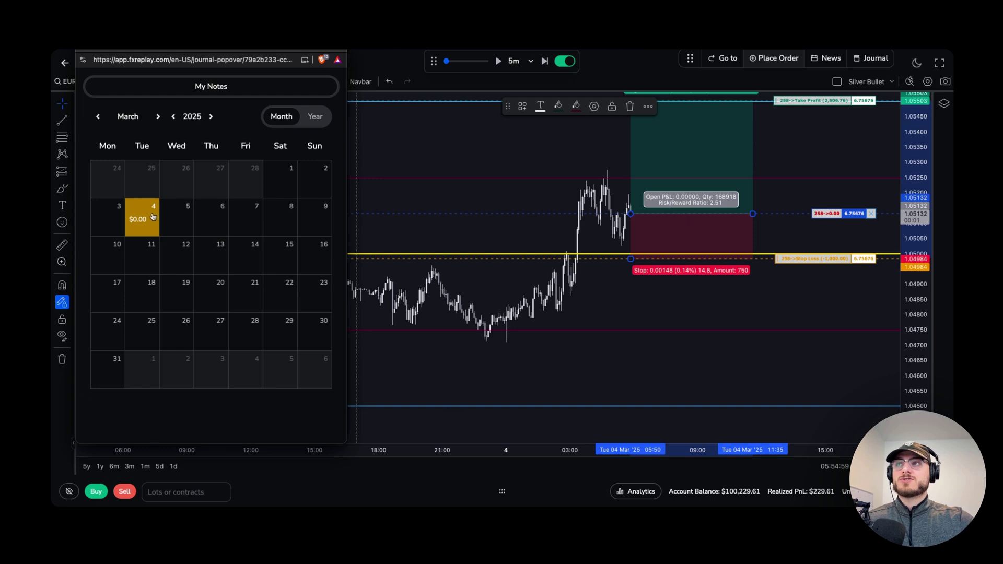
Return from the journal window to the chart and advance the replay to 07:29:59
drag(210, 55, 205, 44)
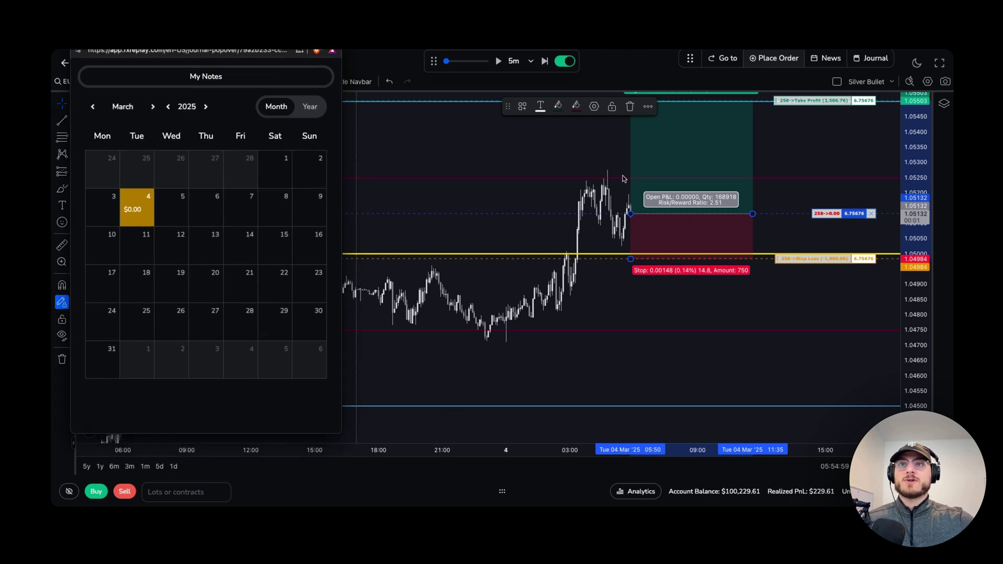
click(766, 151)
key(shift+Right)
key(shift+Right)
key(shift+Right)
key(shift+Right)
key(shift+Right)
key(shift+Right)
key(shift+Right)
key(shift+Right)
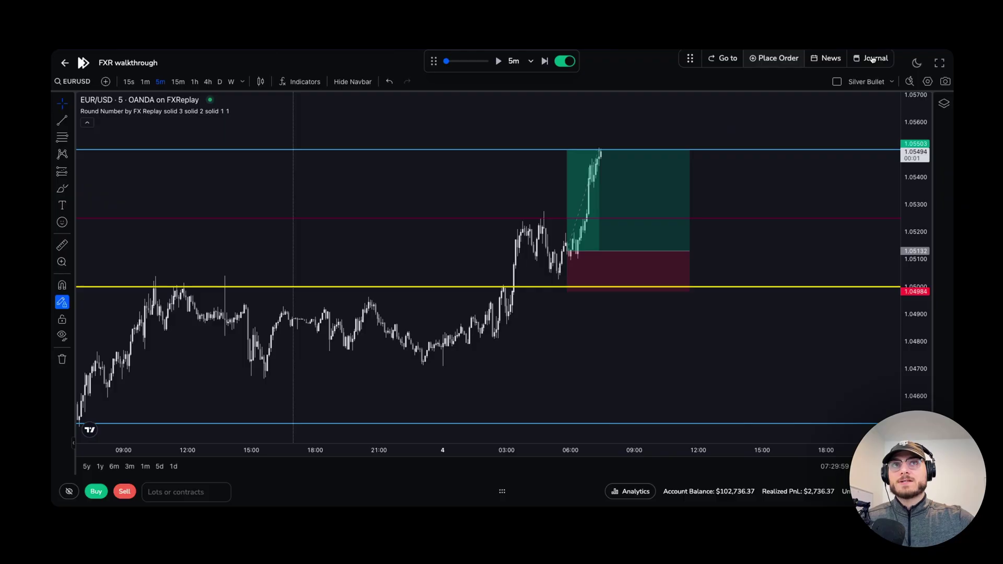
Review the March 4, 2025 EURUSD long trade's journal entry, including its screenshot, notes, tags and price details
click(872, 60)
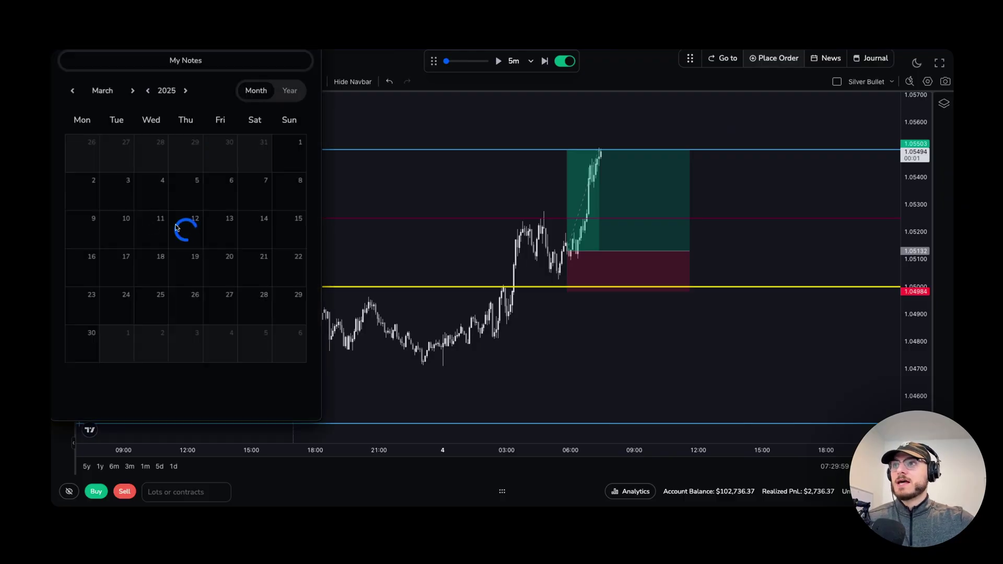
click(120, 194)
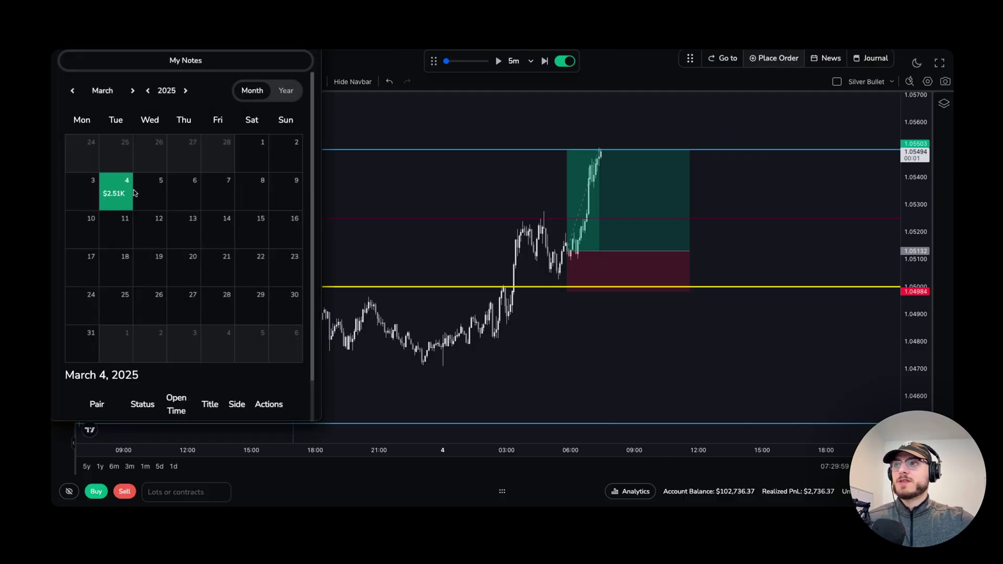
scroll(129, 214, down, 2)
click(269, 375)
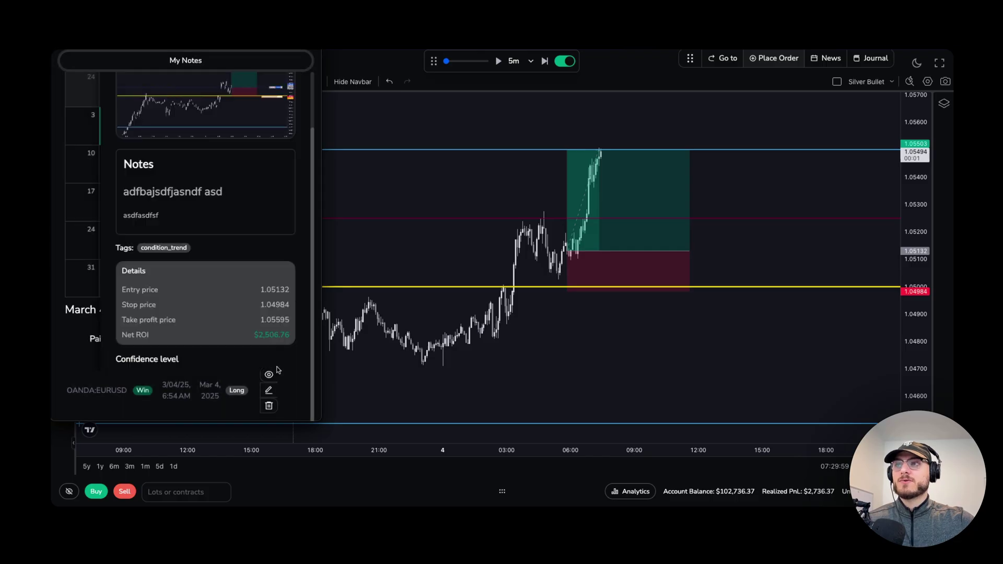
scroll(222, 212, up, 3)
scroll(204, 305, down, 2)
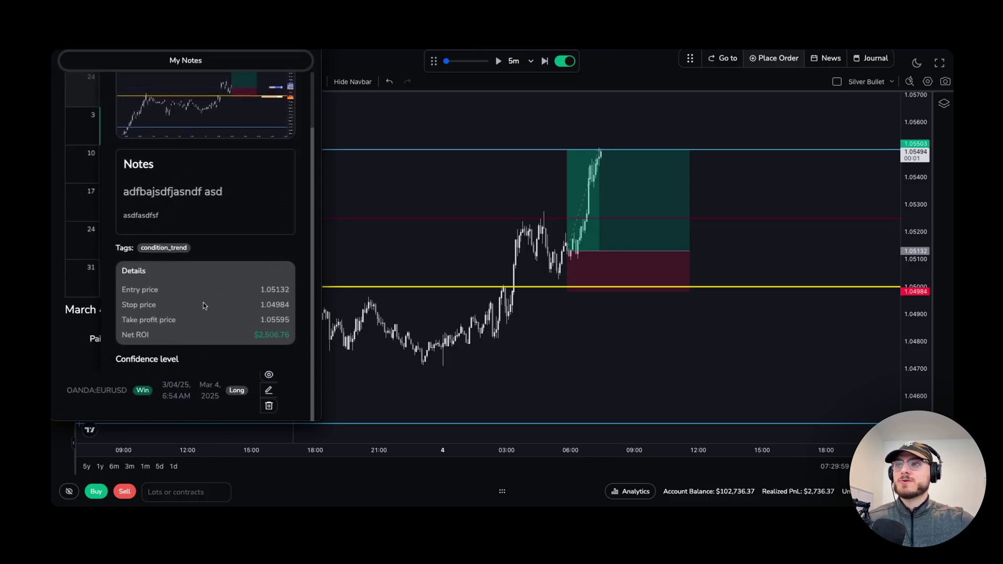
scroll(265, 303, up, 2)
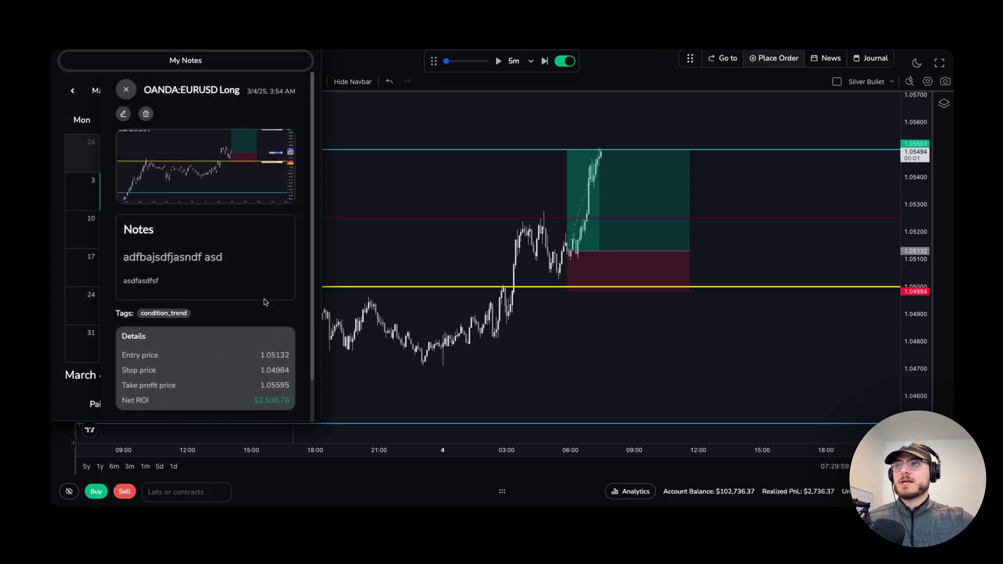
click(127, 90)
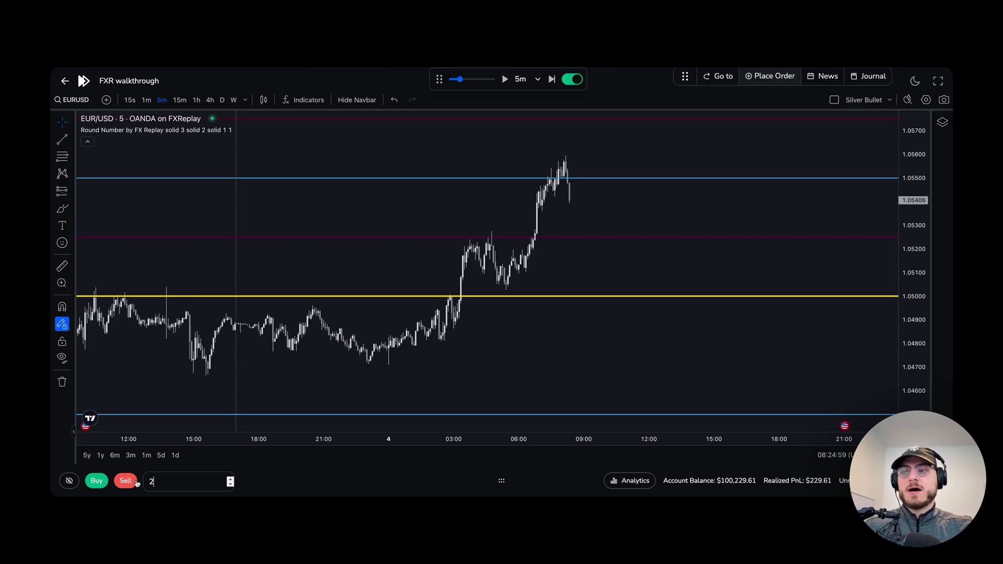
Sell 2 lots of EUR/USD at market with the quick order controls
click(133, 484)
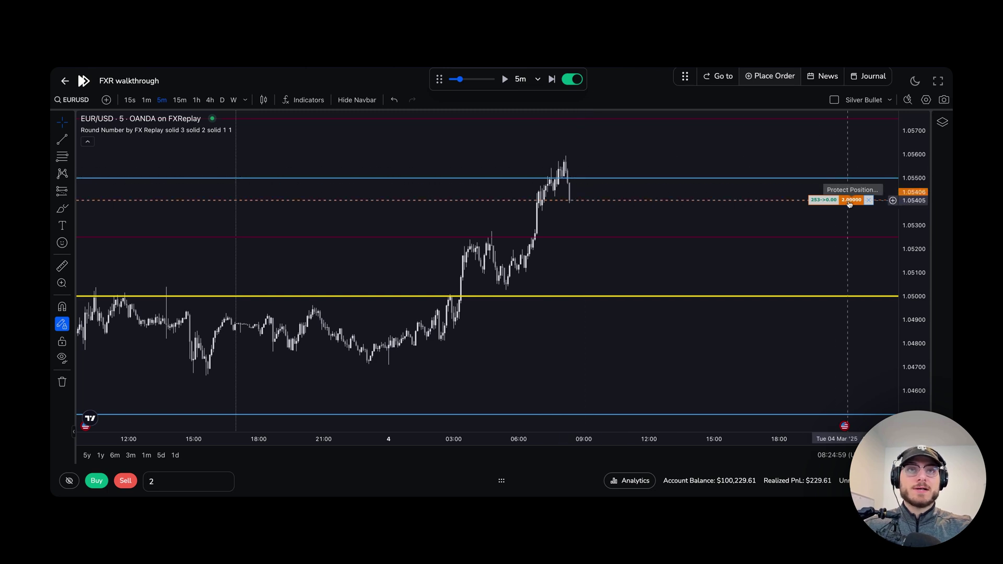
Add a stop loss and a take profit to the open 2-lot short, placing them at about 1.05585 and 1.05022
click(854, 204)
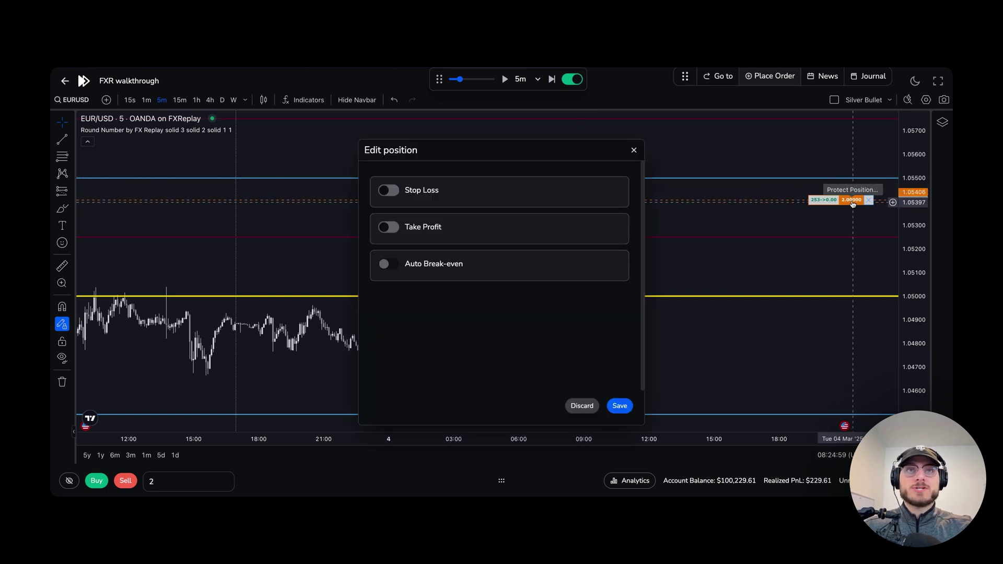
click(389, 193)
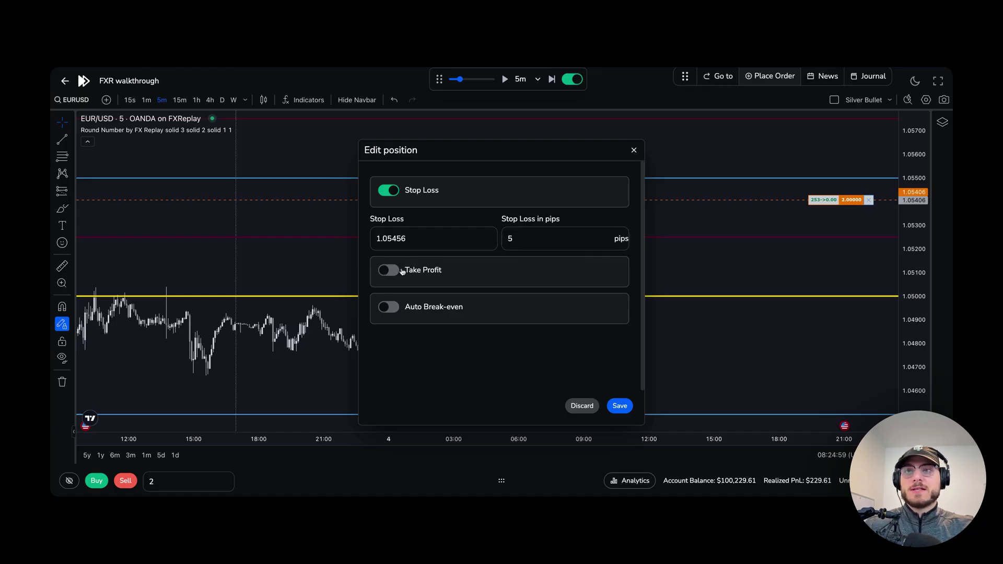
click(398, 271)
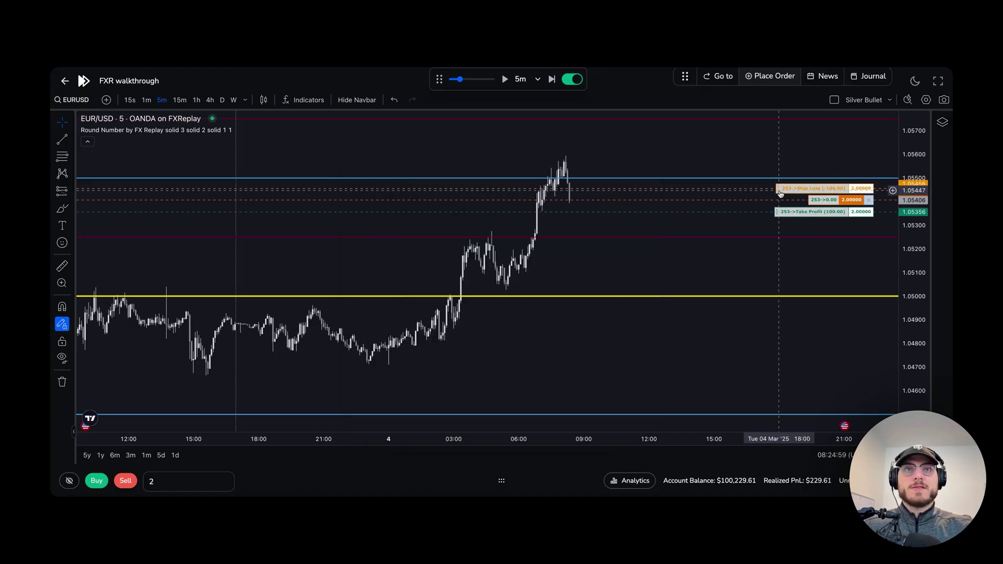
drag(779, 189, 781, 157)
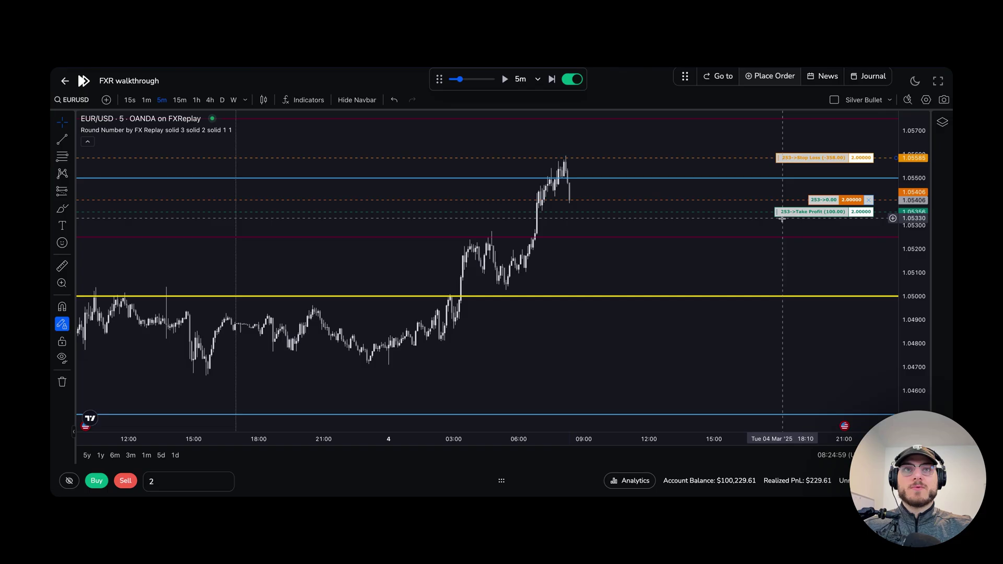
drag(783, 218, 780, 298)
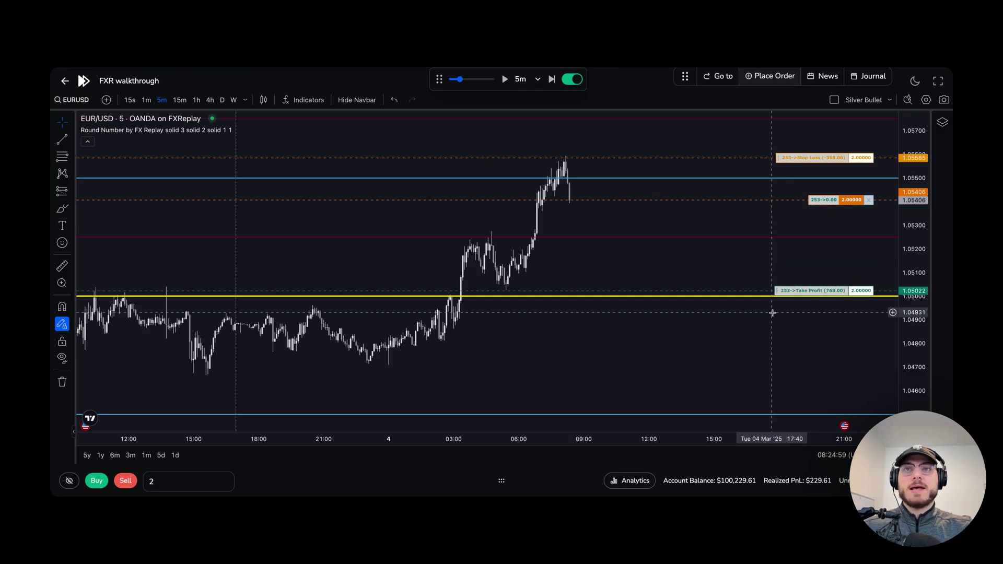
Advance the replay candle by candle to 09:24:59 with the short position running
key(shift+Right)
key(shift+Right)
key(shift+Right)
key(shift+Right)
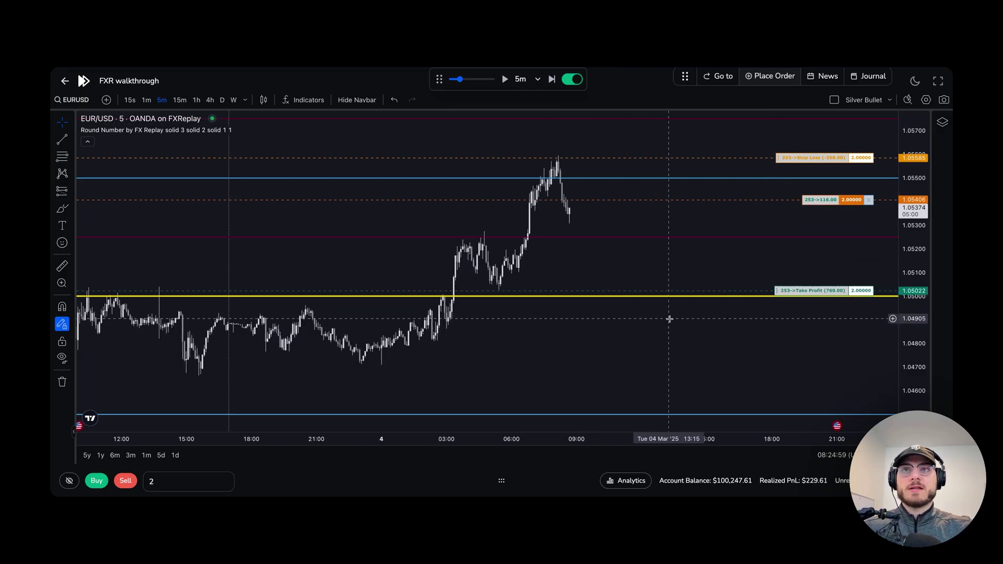
key(shift+Right)
key(shift+Right)
key(shift+Right)
key(shift+Right)
key(shift+Right)
key(shift+Right)
key(shift+Right)
key(shift+Right)
key(shift+Right)
key(shift+Right)
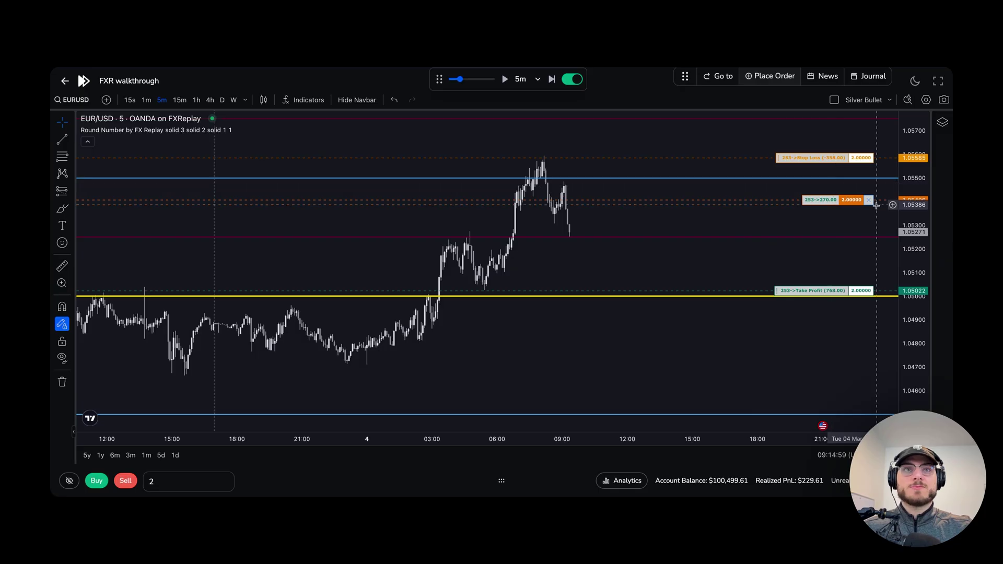
Take a 50% partial on the short position, closing 1 lot
click(872, 201)
click(478, 246)
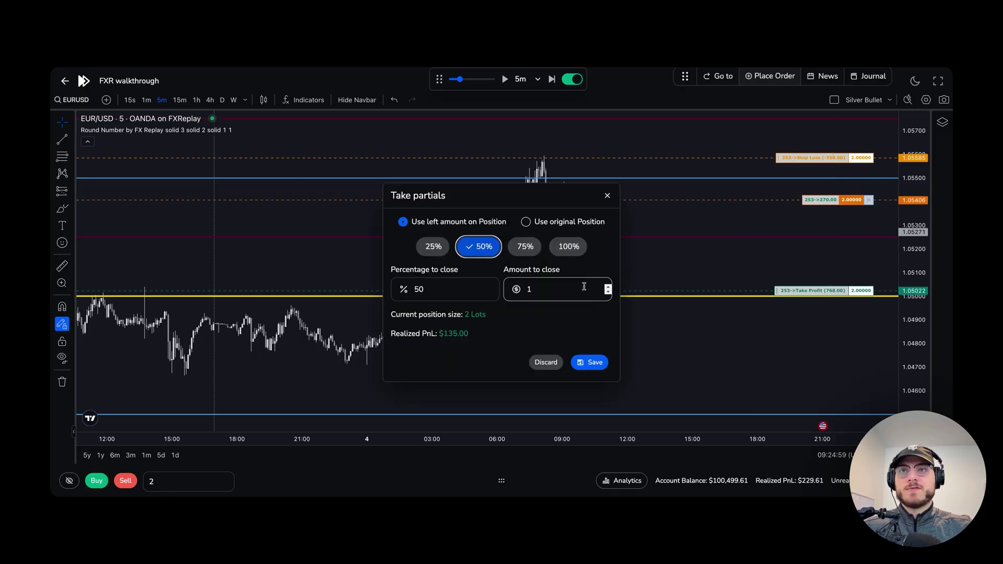
click(593, 362)
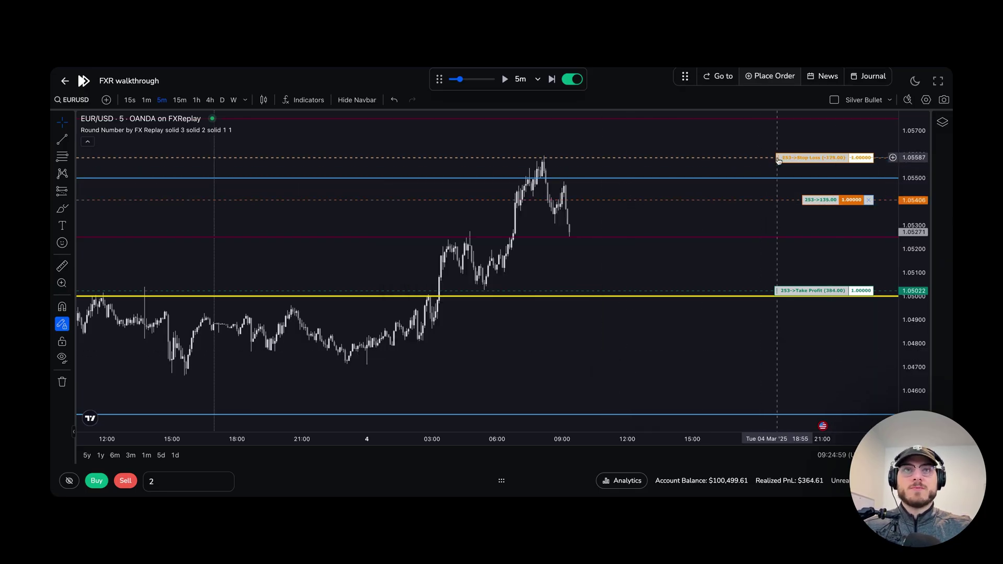
Move the remaining short's stop loss to about 1.05394, just below entry, and advance the replay to 09:39:59
drag(779, 158, 780, 204)
key(shift+Right)
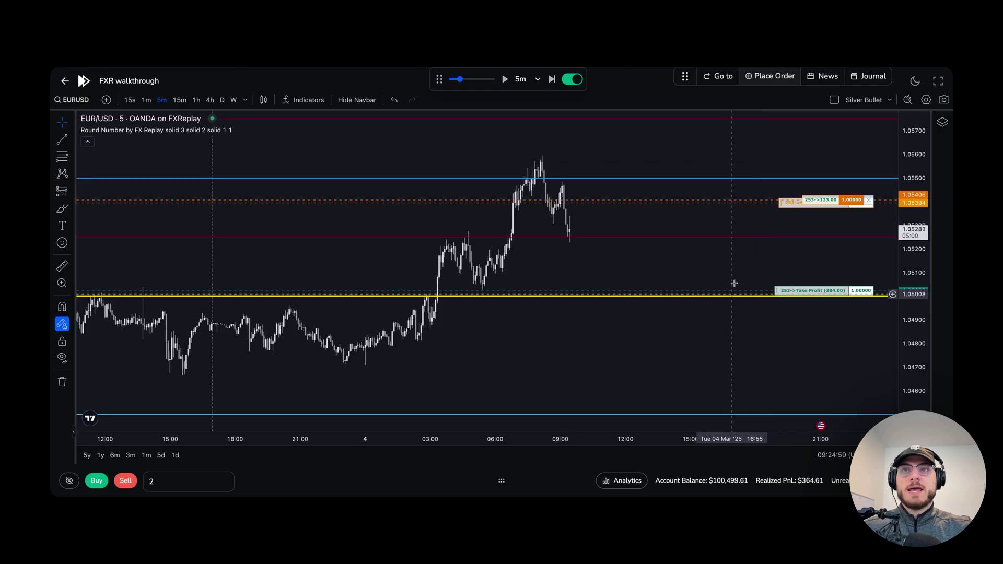
key(shift+Right)
key(shift+Right)
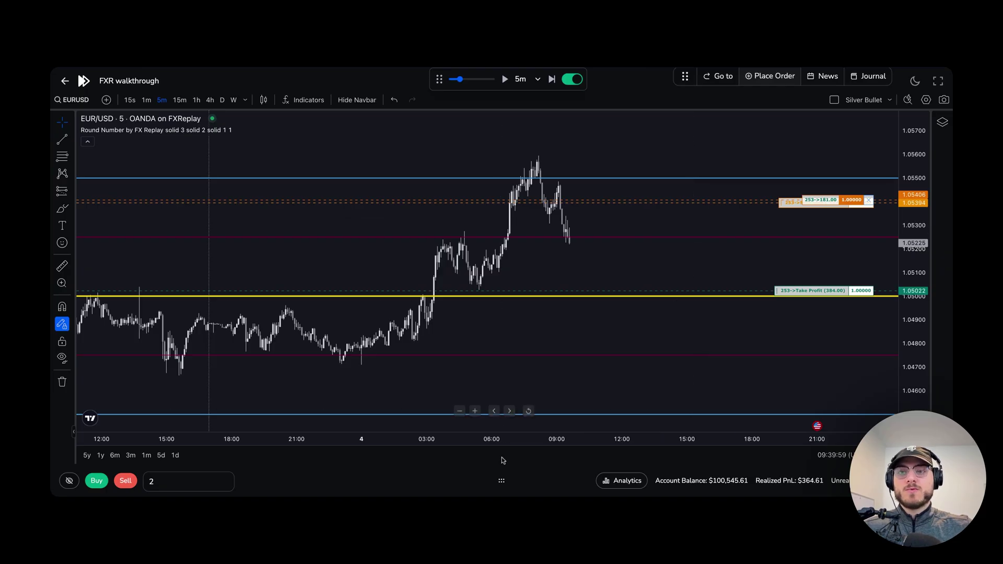
Review the open EURUSD sell position and its expanded details in the positions list, and return to the full chart
click(502, 481)
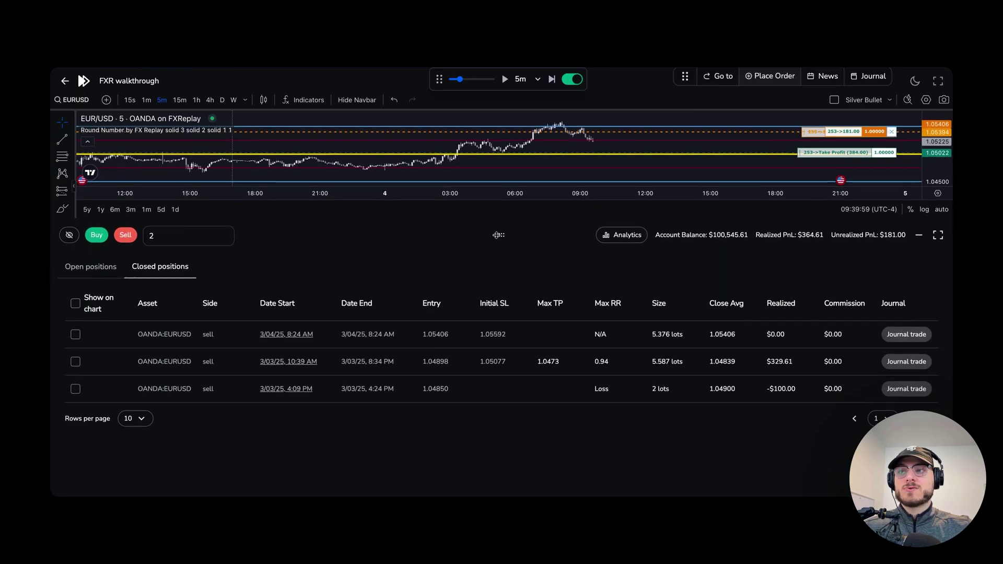
click(107, 265)
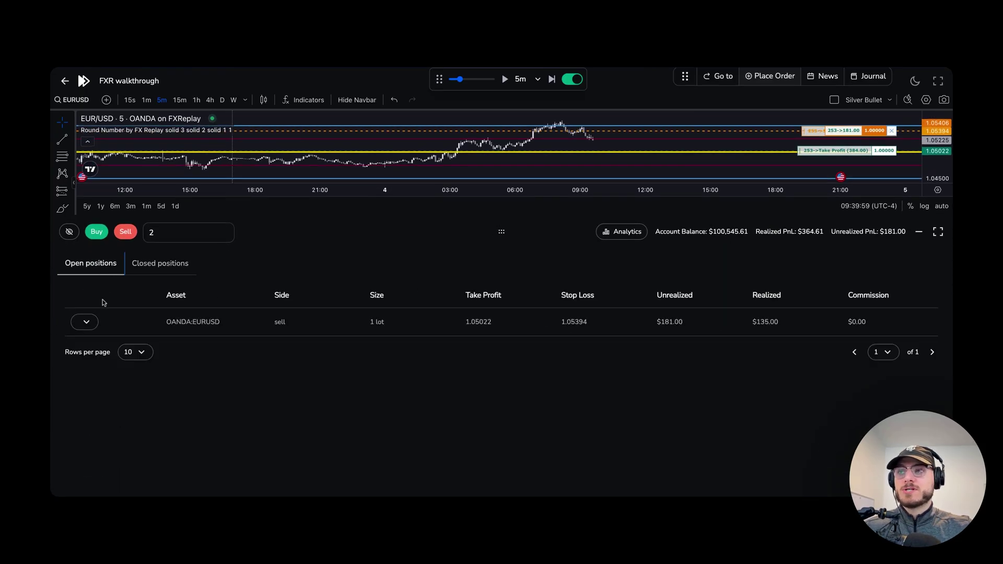
click(85, 322)
click(125, 379)
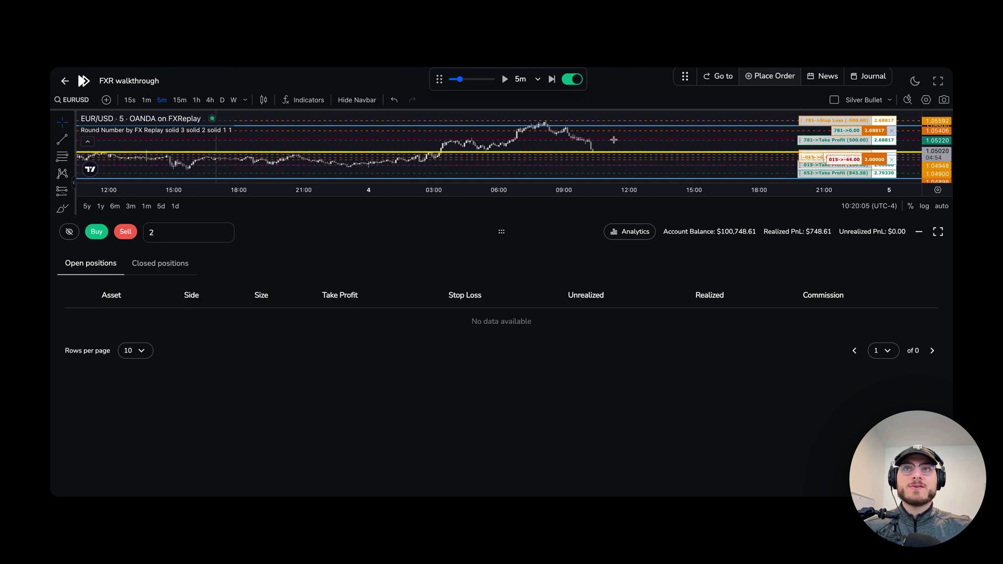
click(920, 232)
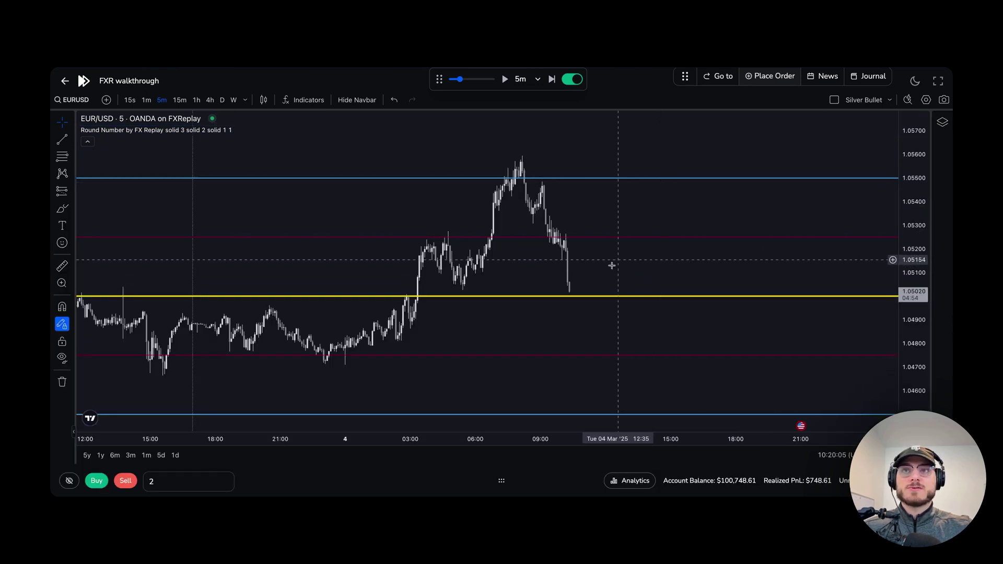